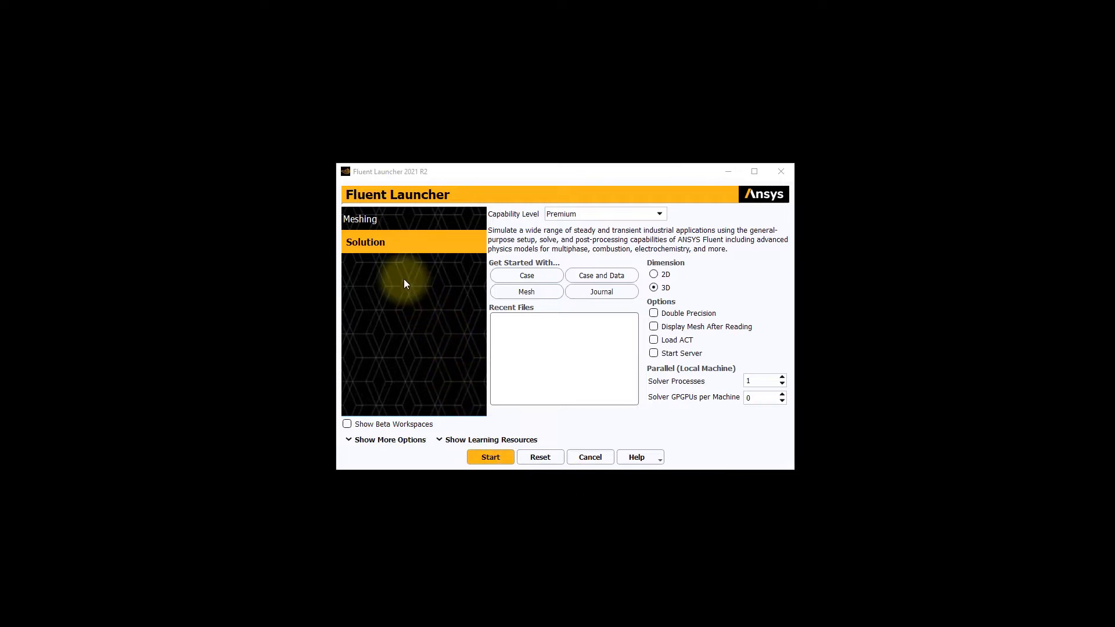
Launch a Meshing session with Double Precision and Display Mesh After Reading enabled
left_click(378, 218)
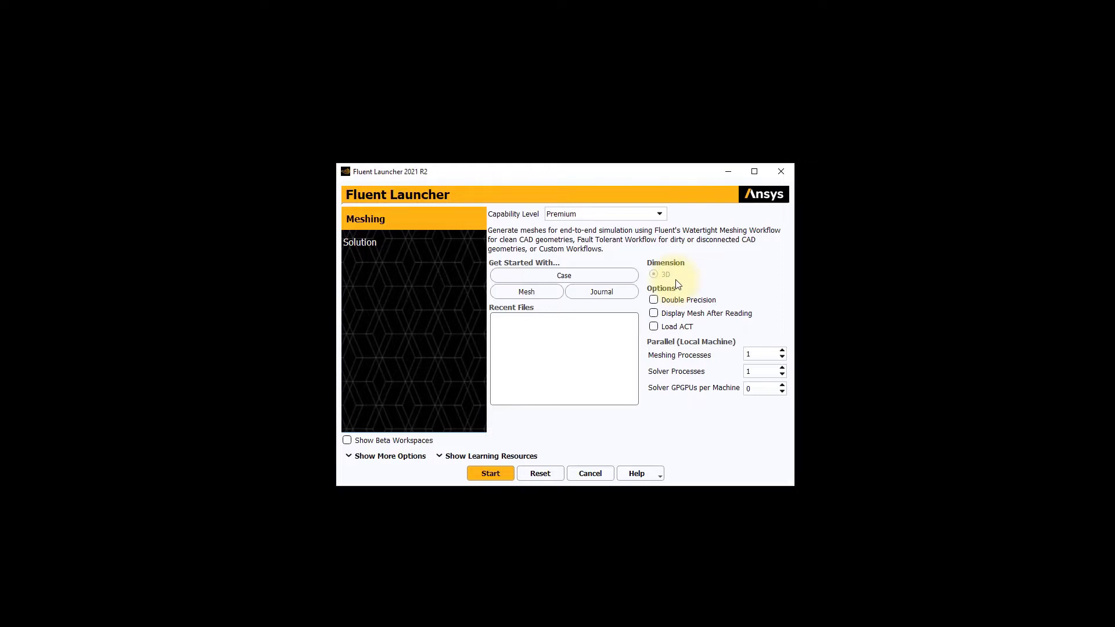
left_click(653, 300)
left_click(654, 313)
left_click(782, 355)
left_click(782, 351)
left_click(490, 474)
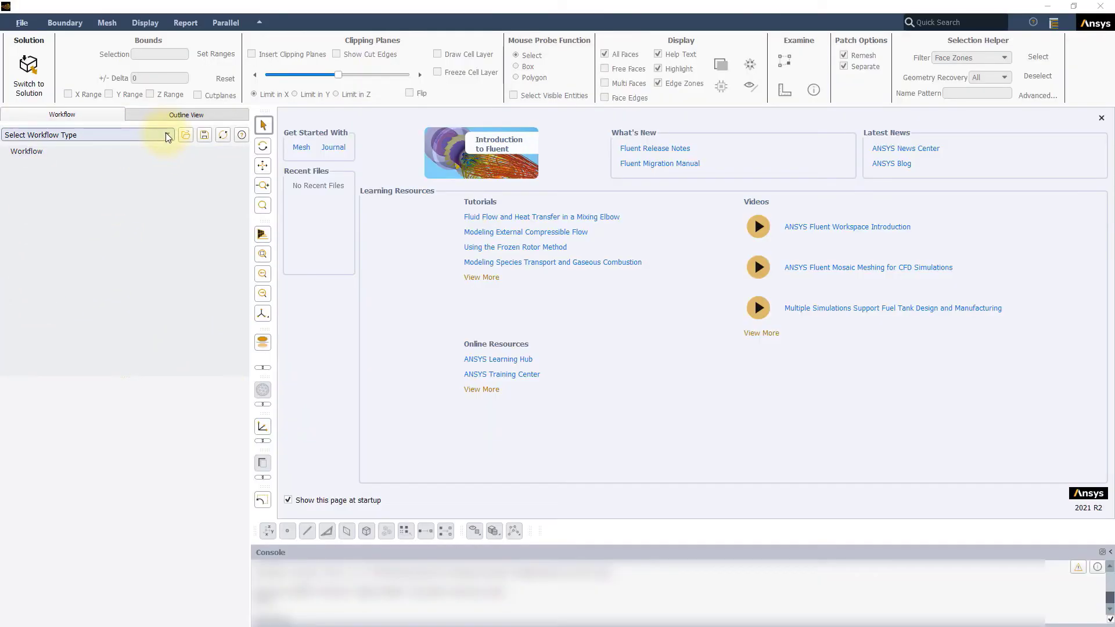
Set up the Watertight Geometry workflow and import the CAD file Tube.scdoc in mm units
left_click(167, 135)
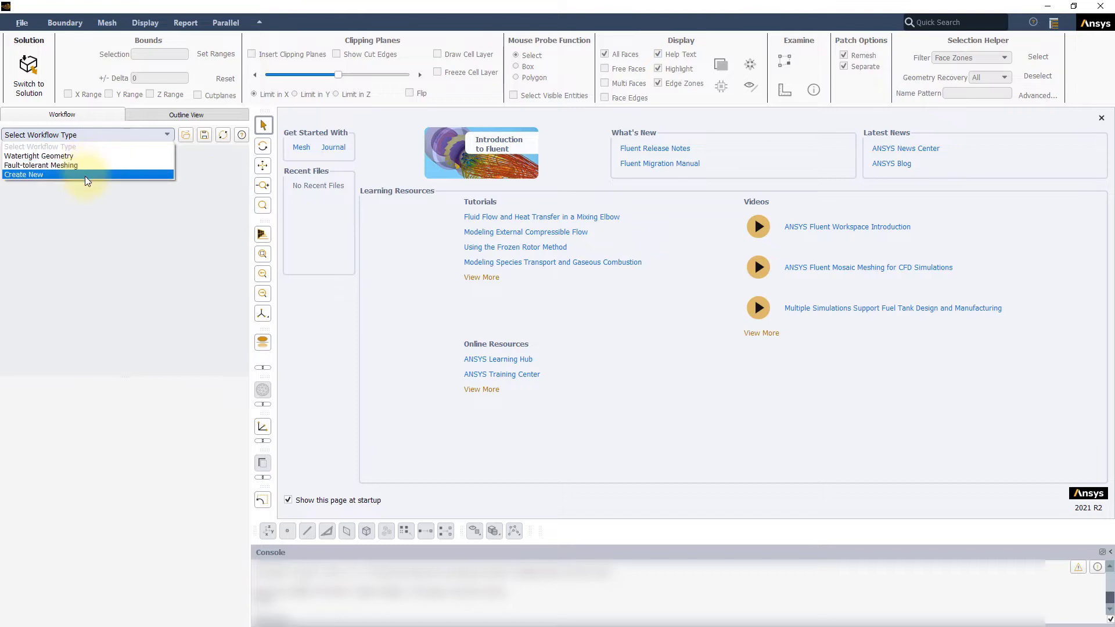
left_click(60, 156)
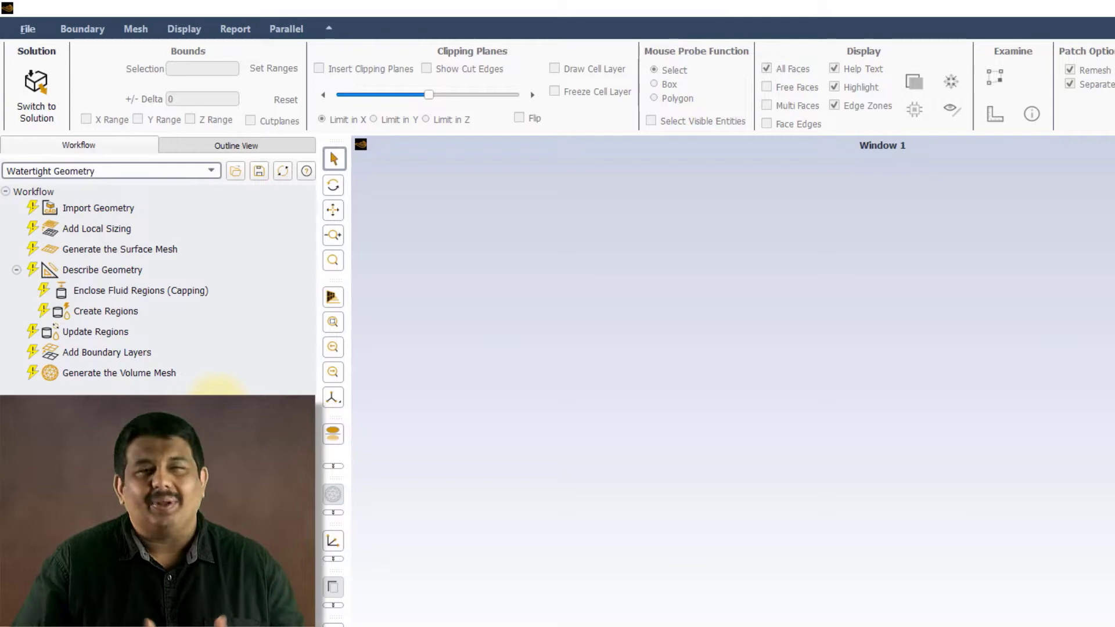
left_click(114, 193)
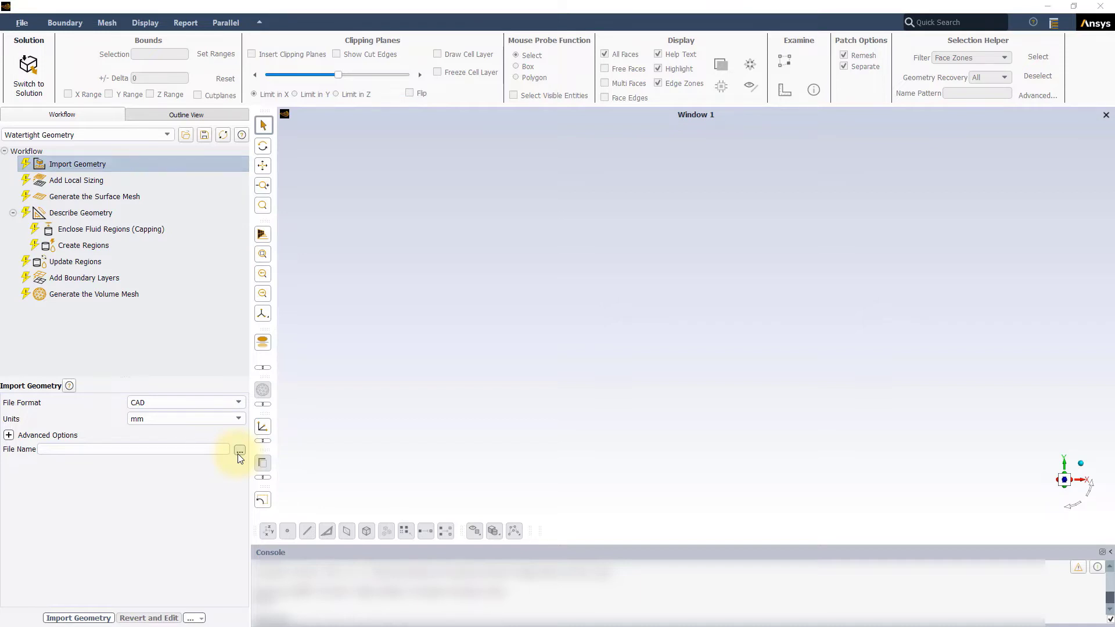
left_click(239, 453)
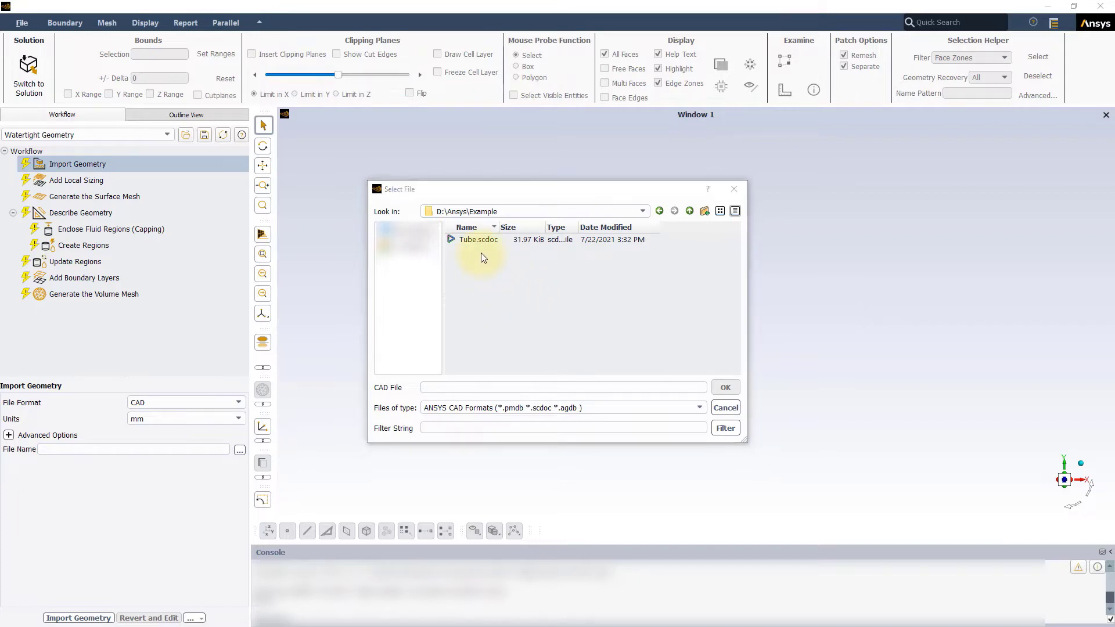
left_click(469, 241)
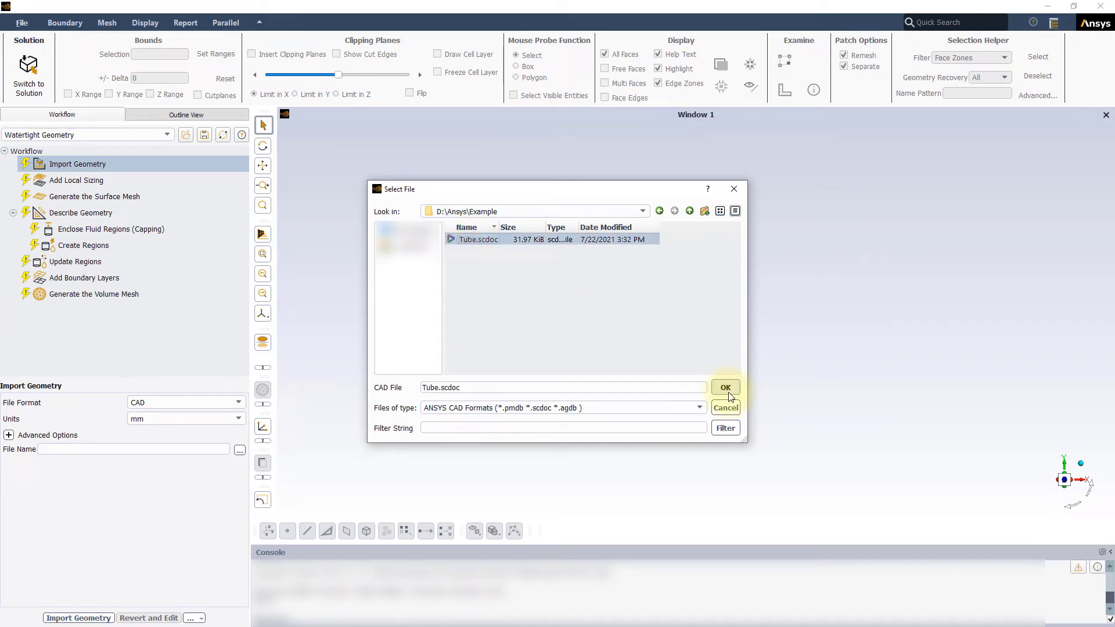
left_click(728, 392)
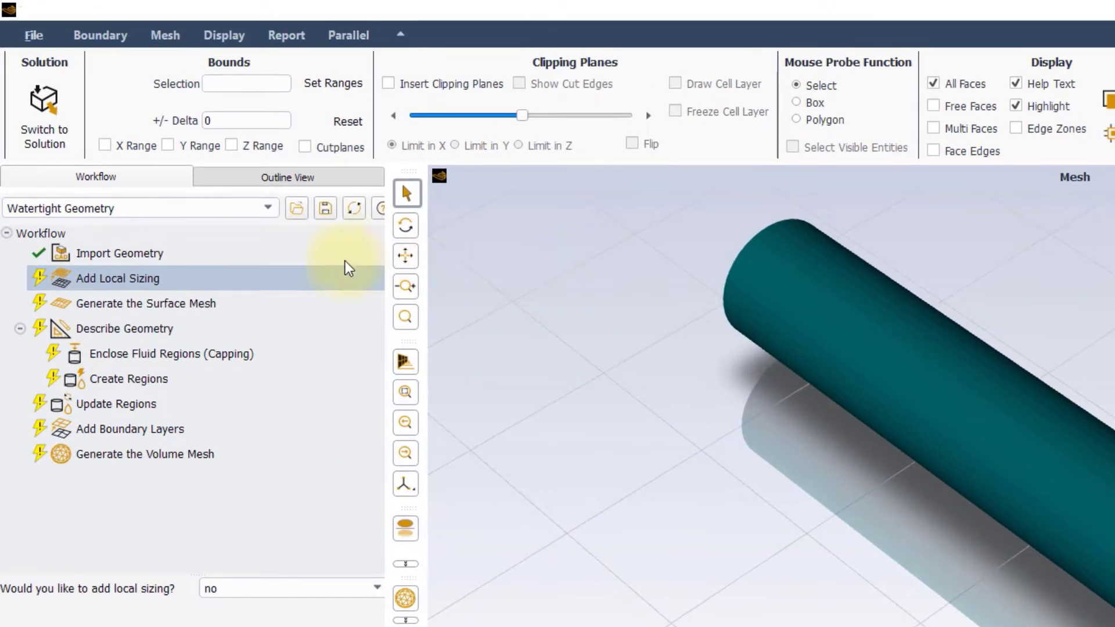
Complete the Add Local Sizing task with no local sizing
mouse_move(40, 259)
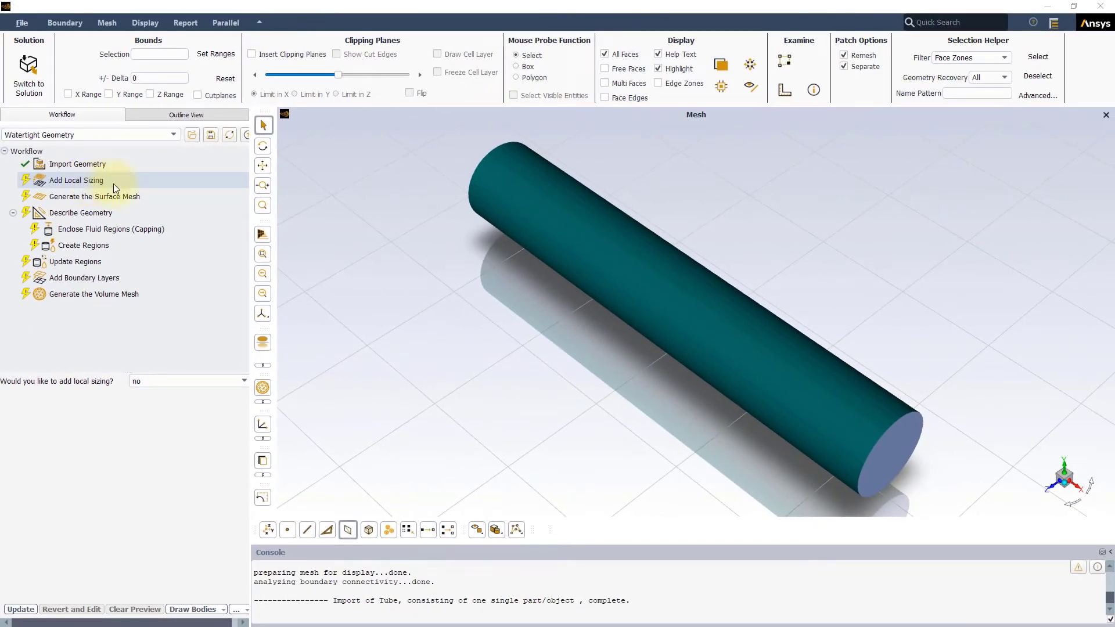
left_click(113, 183)
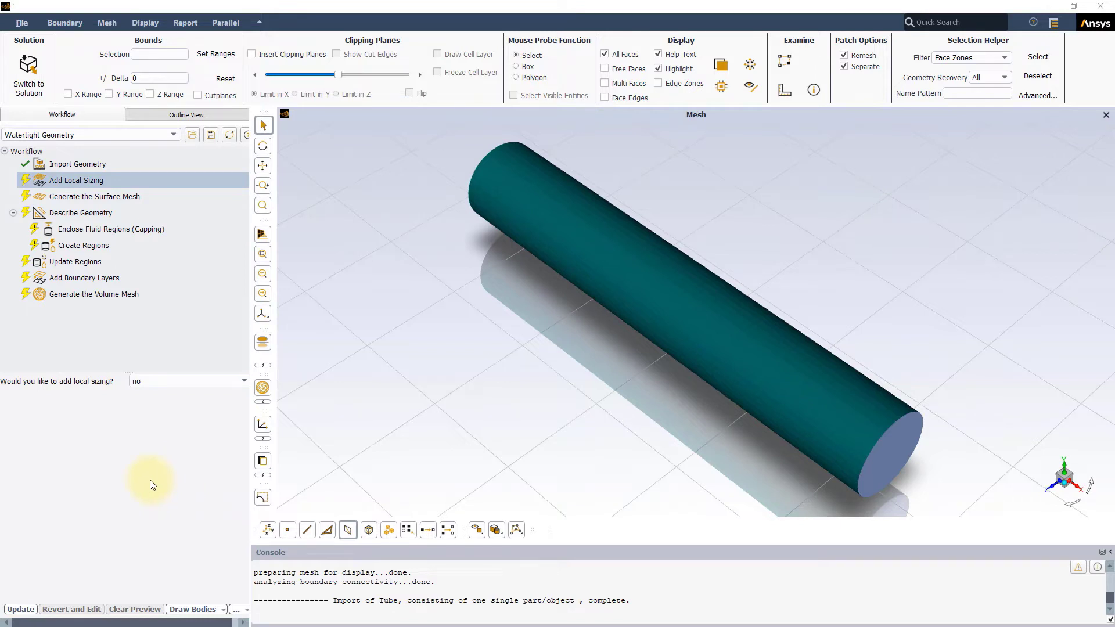
left_click(20, 609)
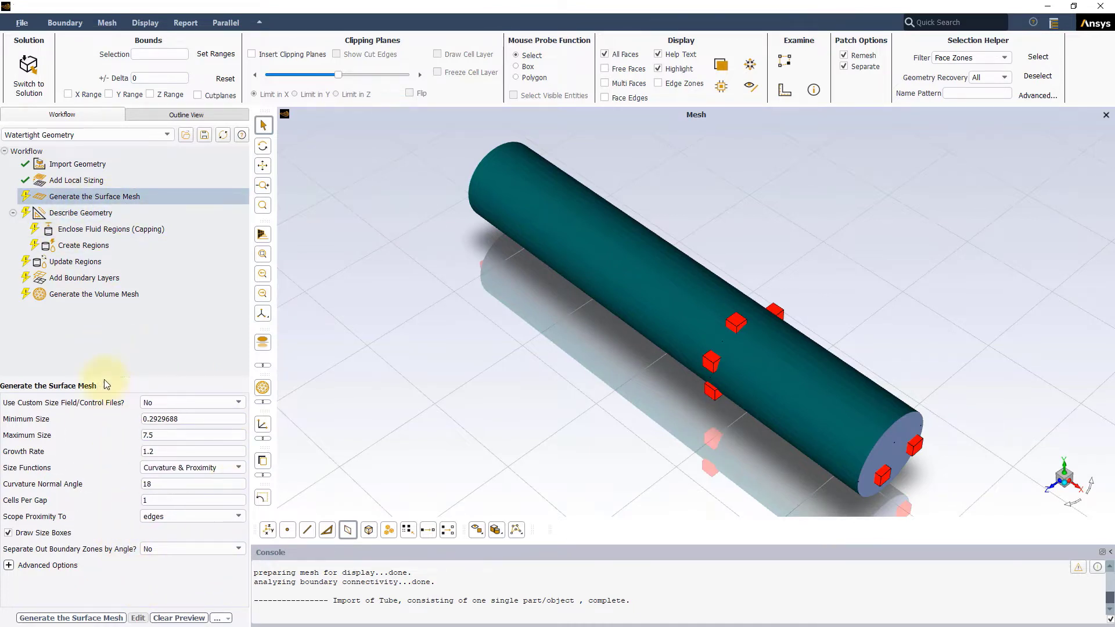
Generate the tube's surface mesh with a minimum size of 1
double_click(172, 419)
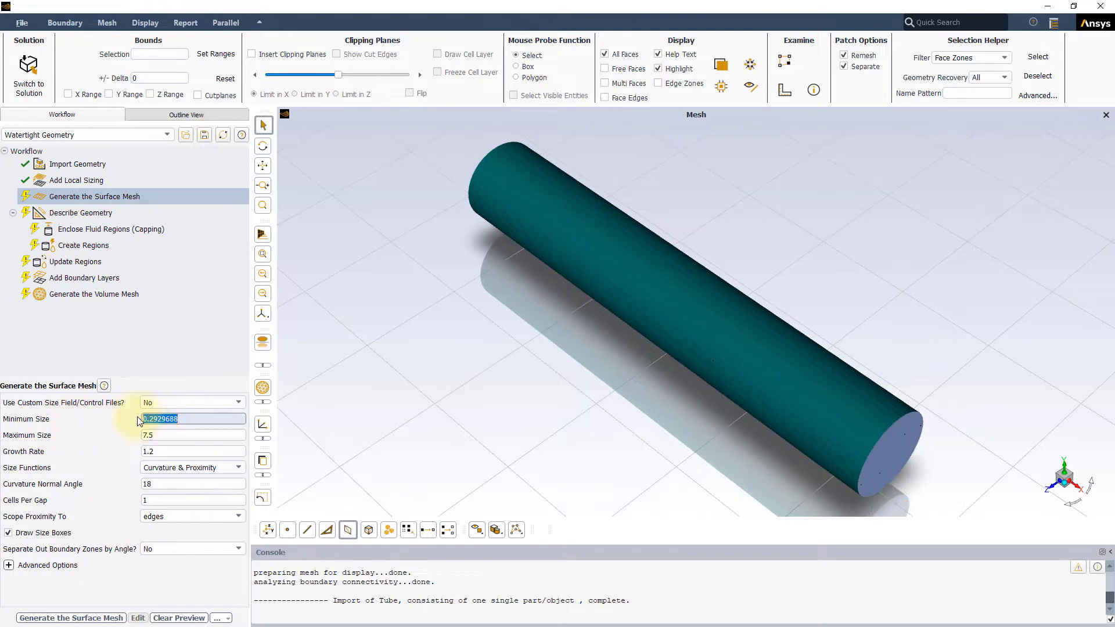
type("1")
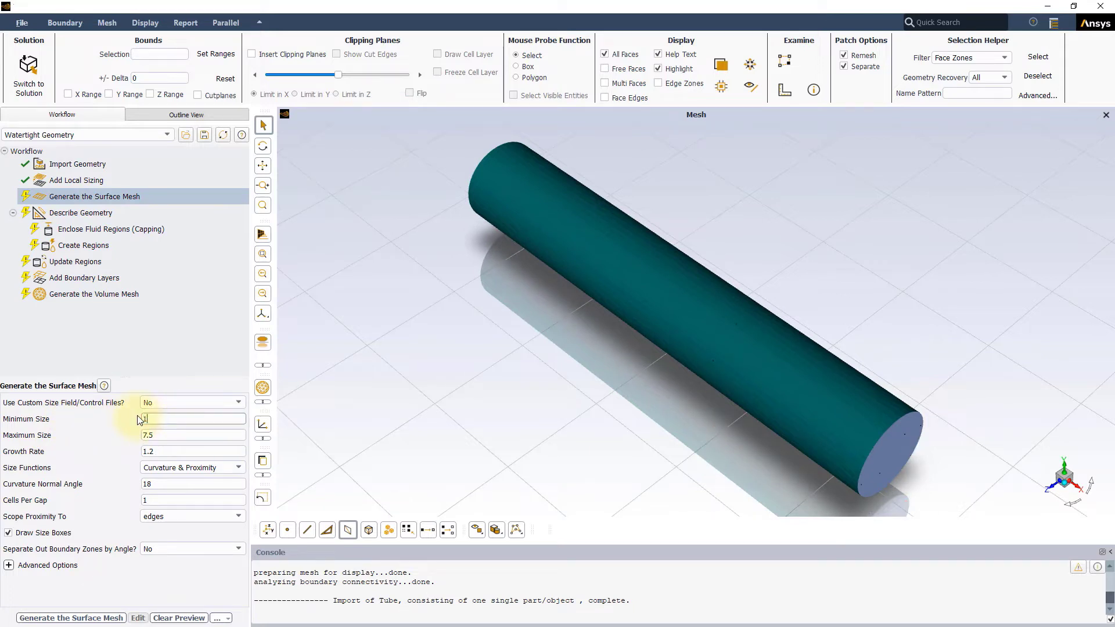
left_click(120, 581)
left_click(83, 617)
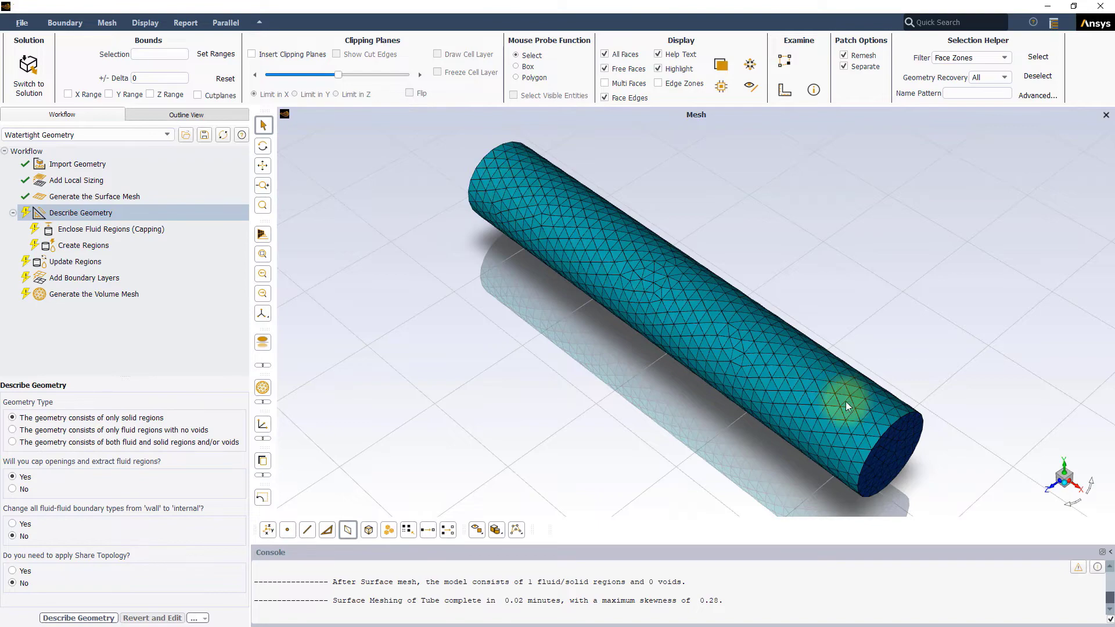
Describe the geometry as consisting of only fluid regions with no voids
mouse_move(653, 444)
left_mouse_down()
mouse_move(558, 323)
mouse_move(576, 406)
mouse_move(464, 437)
mouse_move(358, 437)
mouse_move(587, 413)
mouse_move(658, 375)
mouse_move(671, 451)
mouse_move(652, 441)
left_mouse_up()
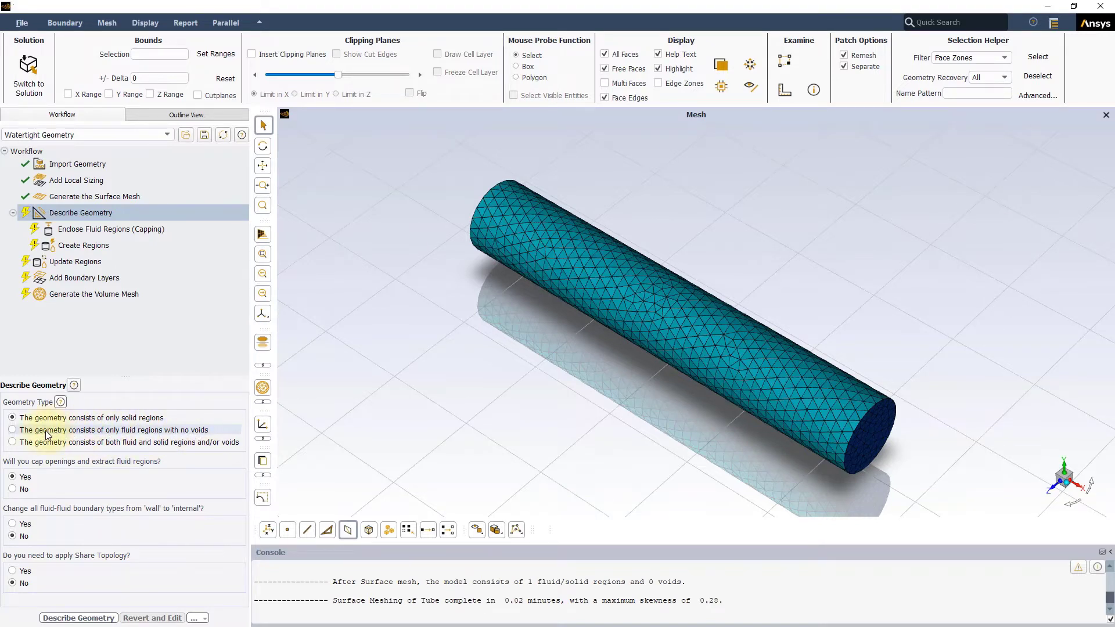
left_click(12, 432)
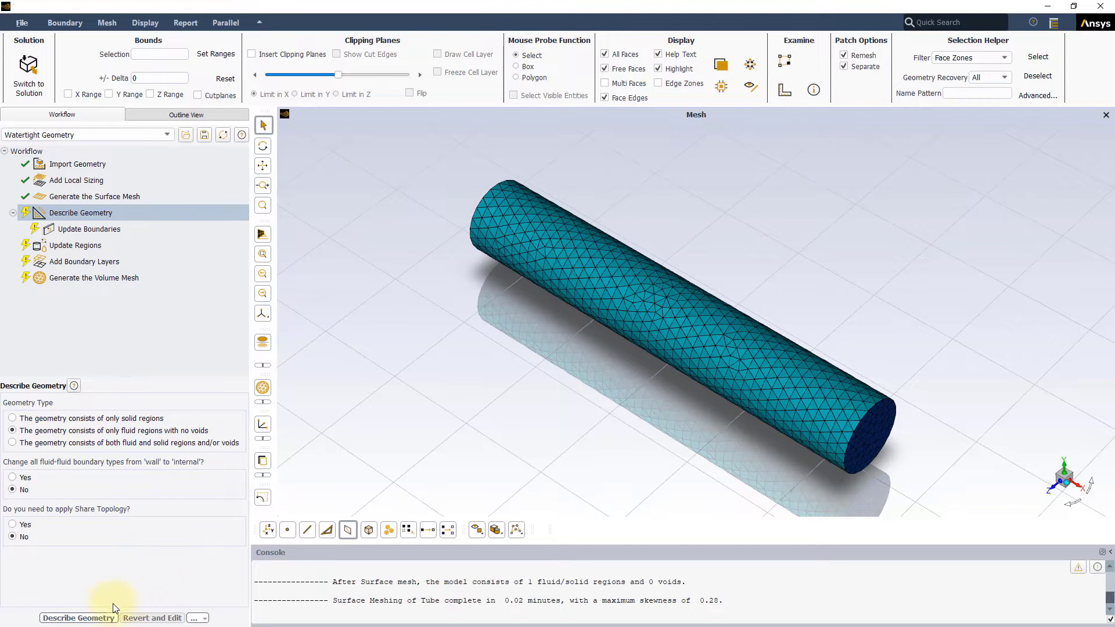
left_click(79, 619)
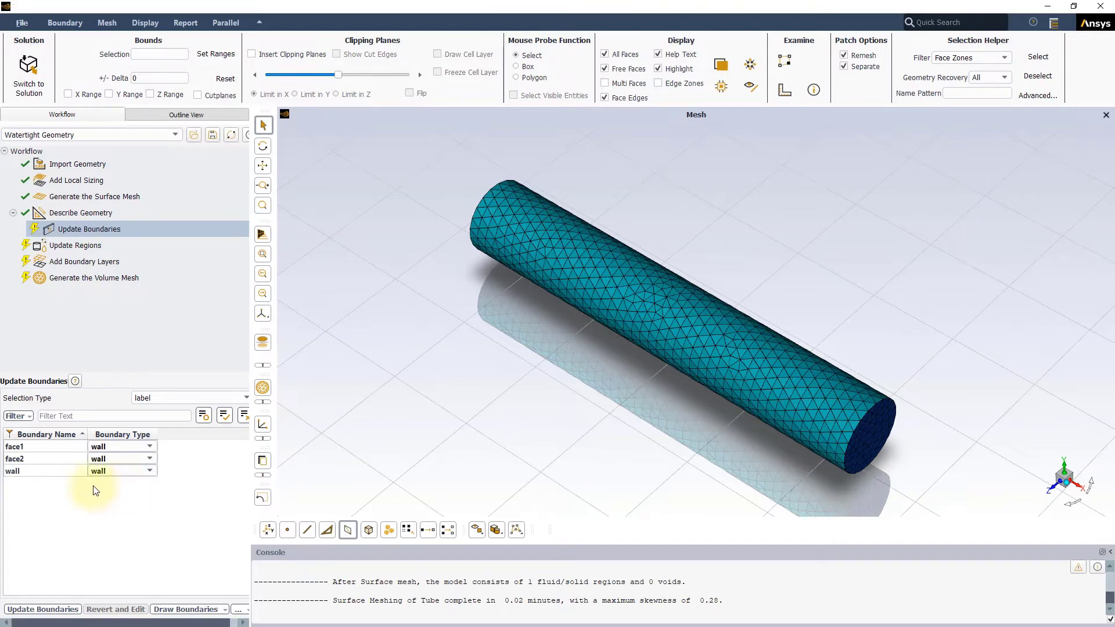
Assign pressure-outlet to boundary face1 and velocity-inlet to face2, and update the boundaries
left_click(45, 471)
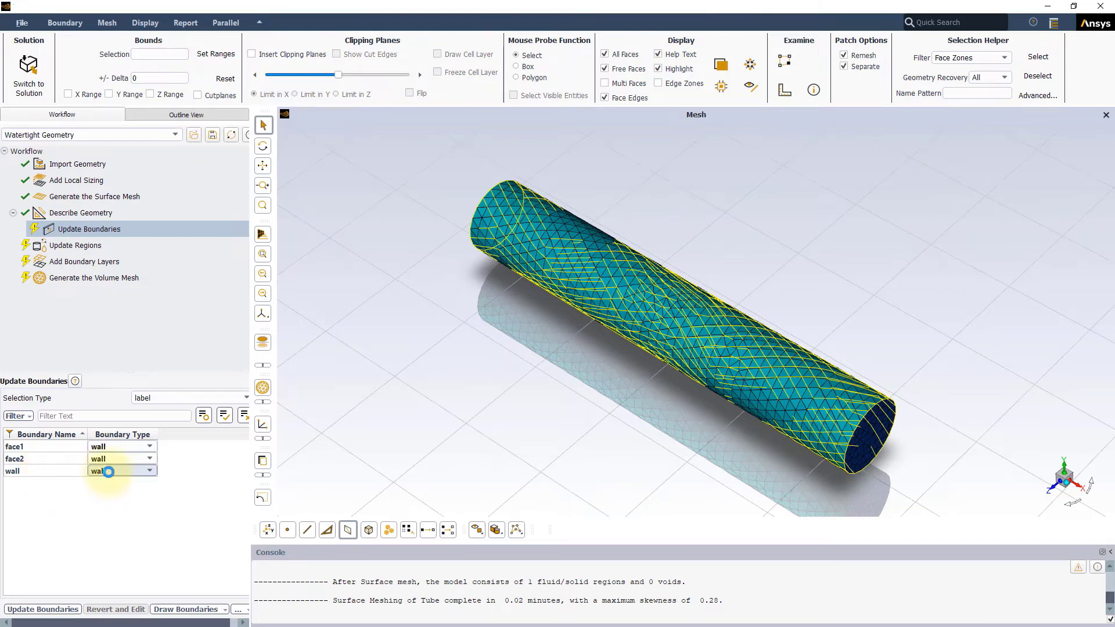
left_click(48, 469)
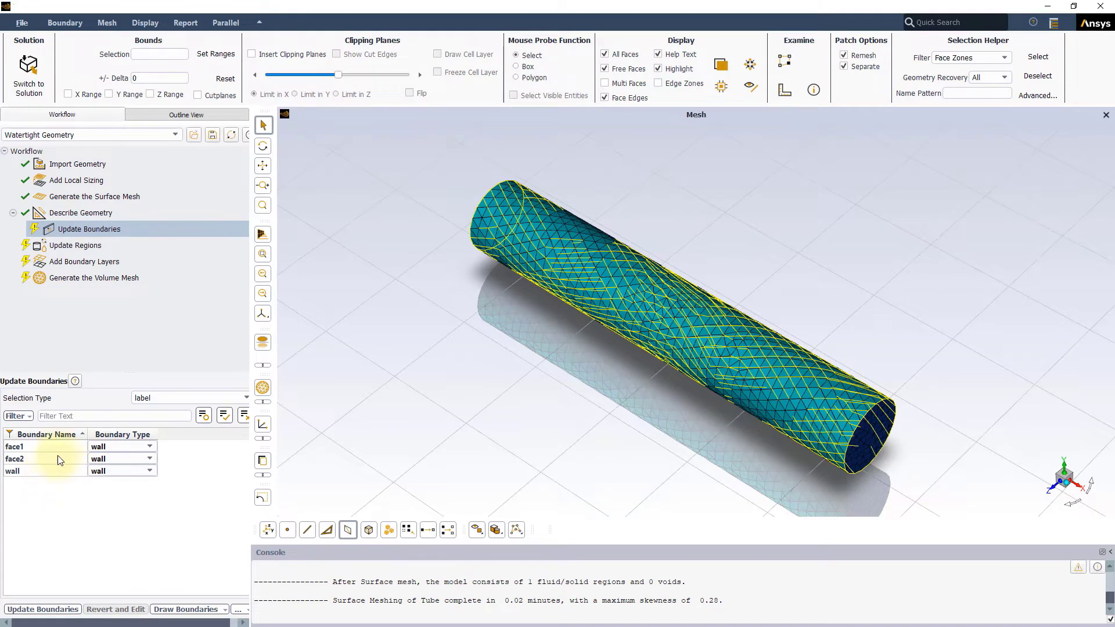
left_click(61, 446)
left_click(108, 445)
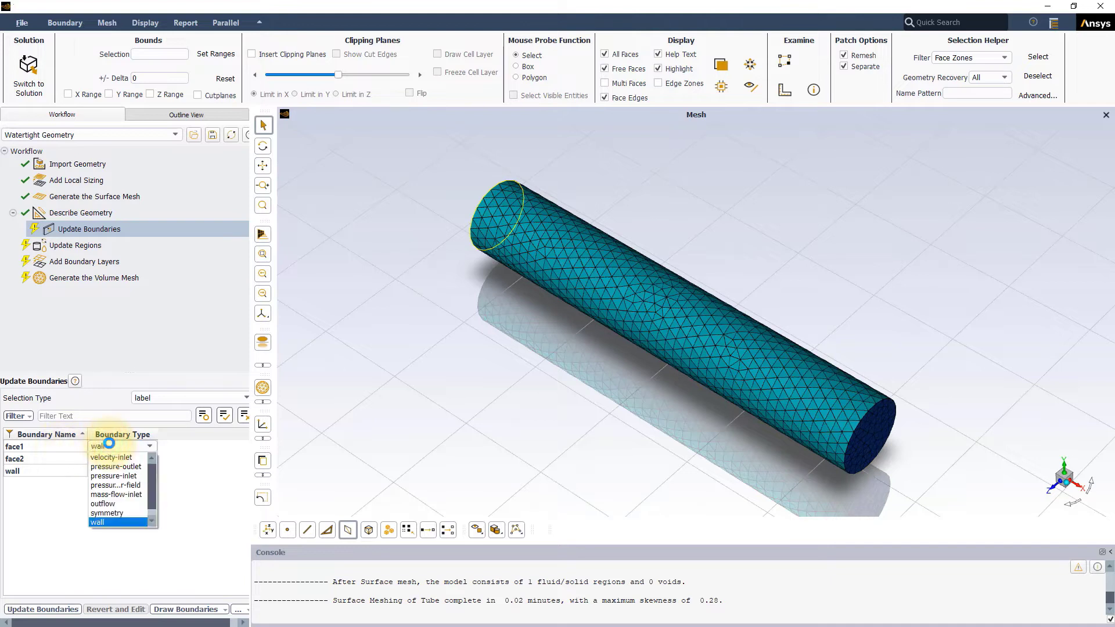
left_click(112, 466)
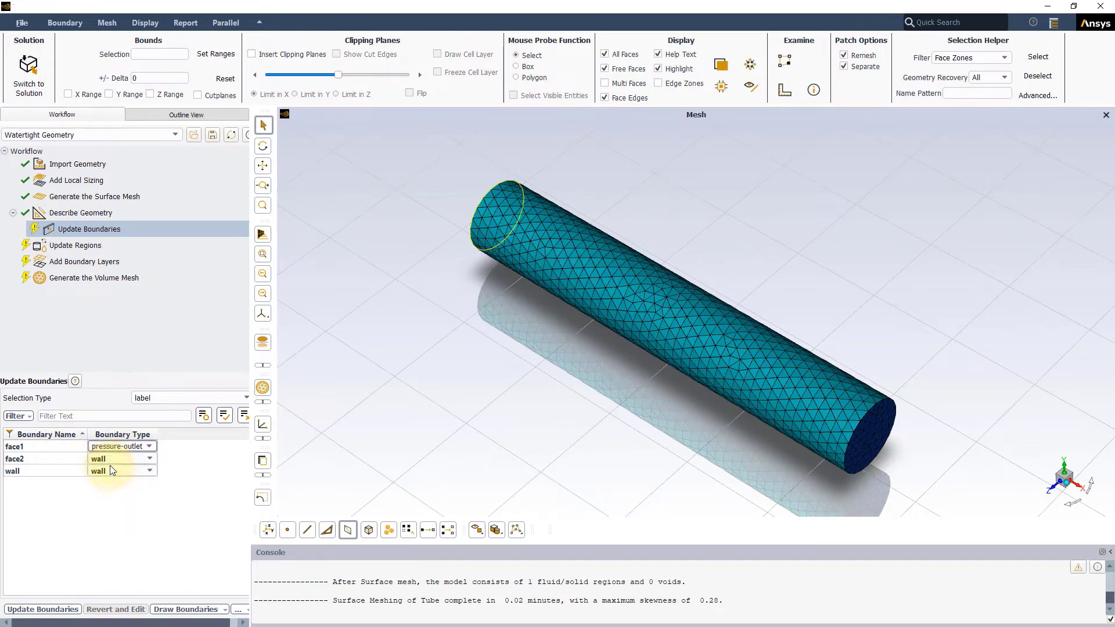
left_click(116, 458)
left_click(116, 458)
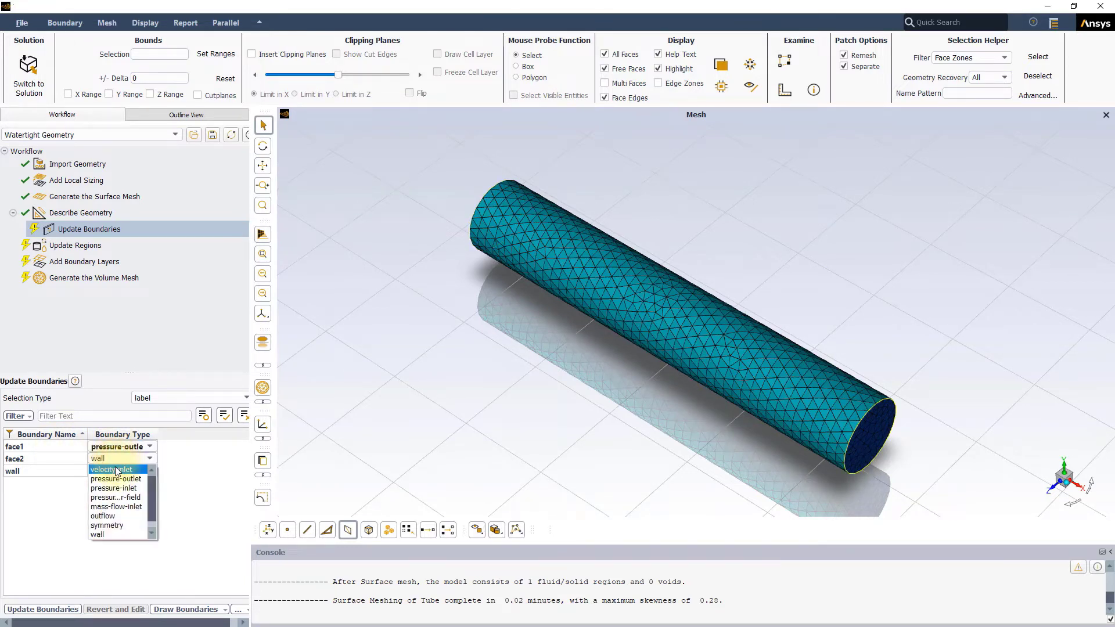
left_click(116, 469)
left_click(154, 512)
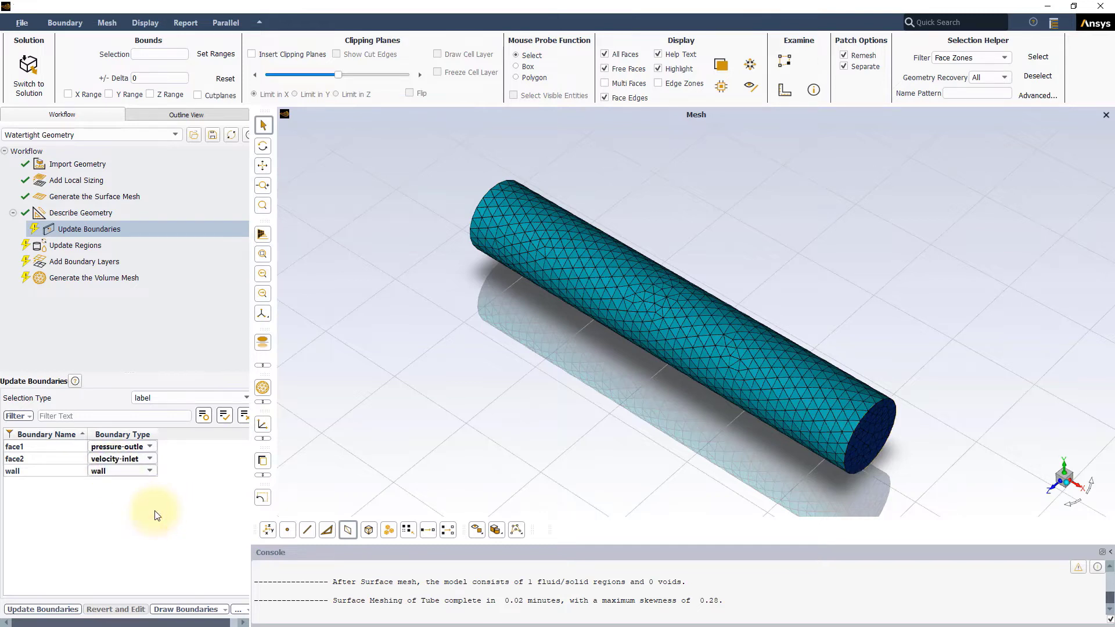
left_click(50, 609)
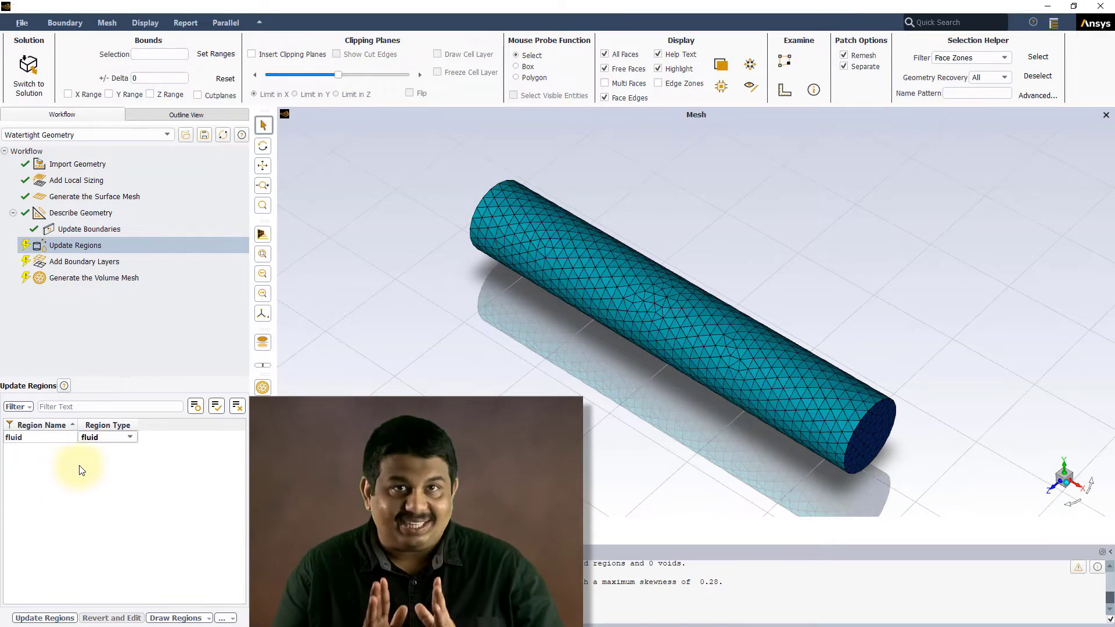
Revert the Update Boundaries task, change face1 to velocity-inlet and face2 to pressure-outlet, and update it
mouse_move(80, 235)
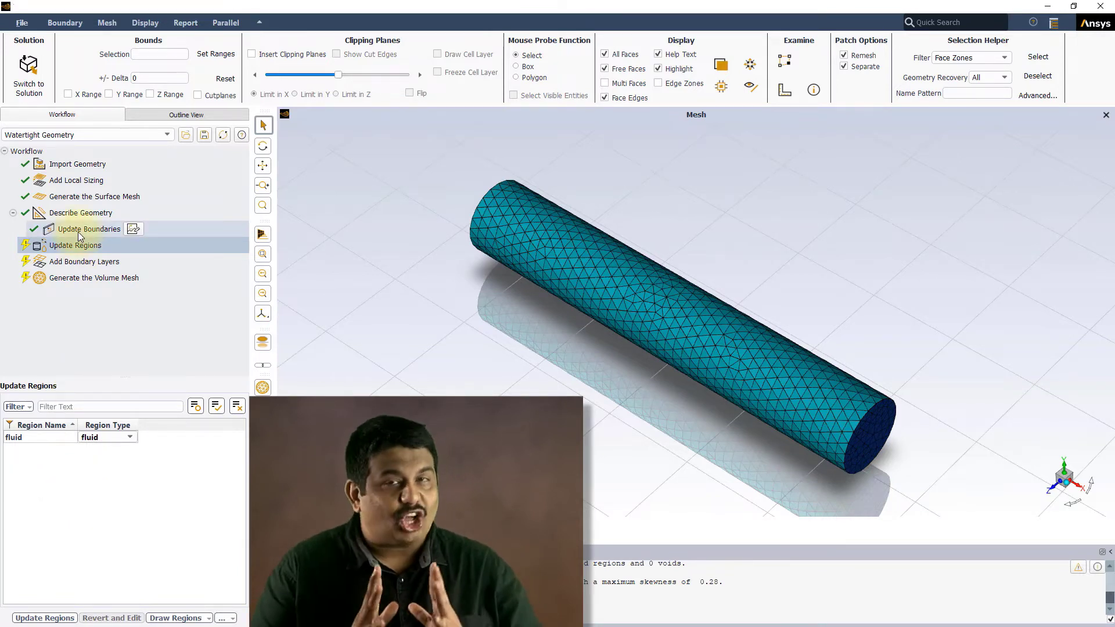
left_click(77, 233)
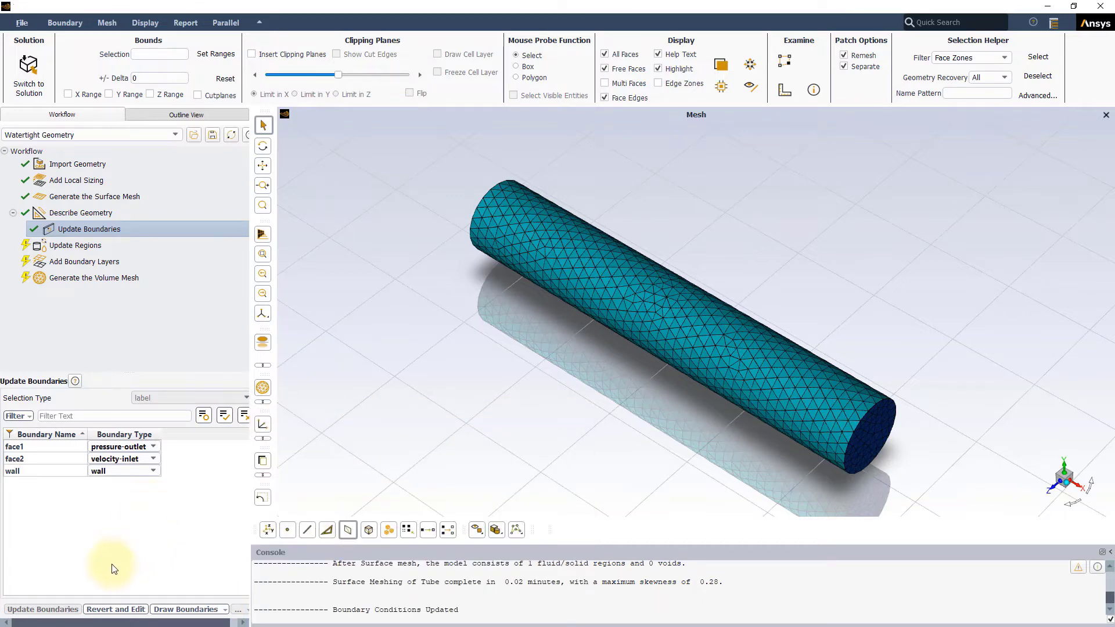
left_click(116, 609)
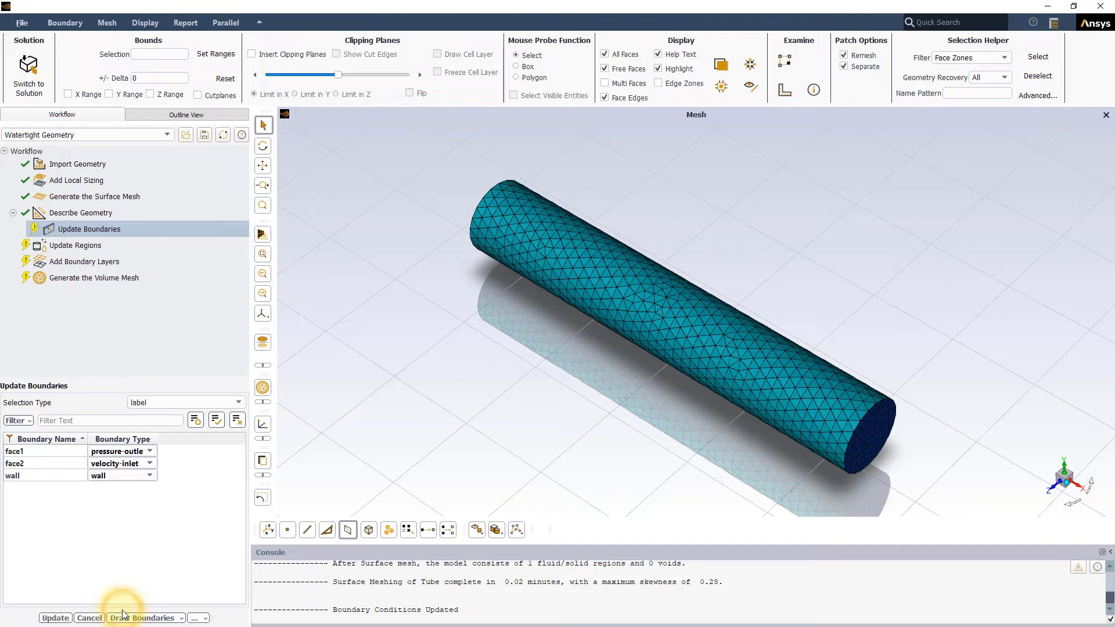
left_click(147, 452)
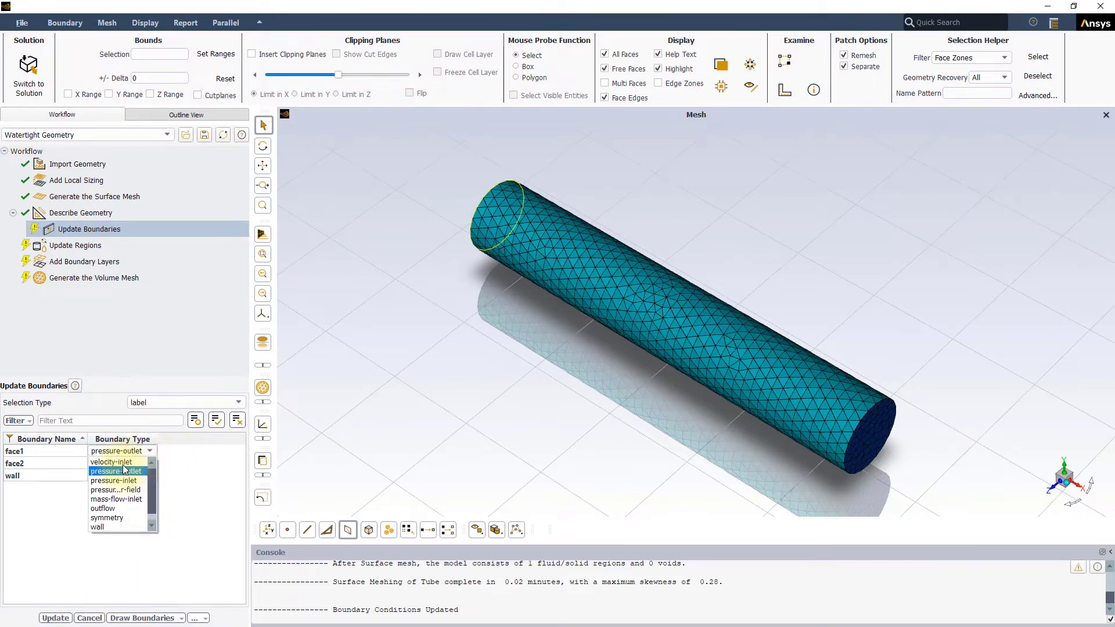
left_click(131, 462)
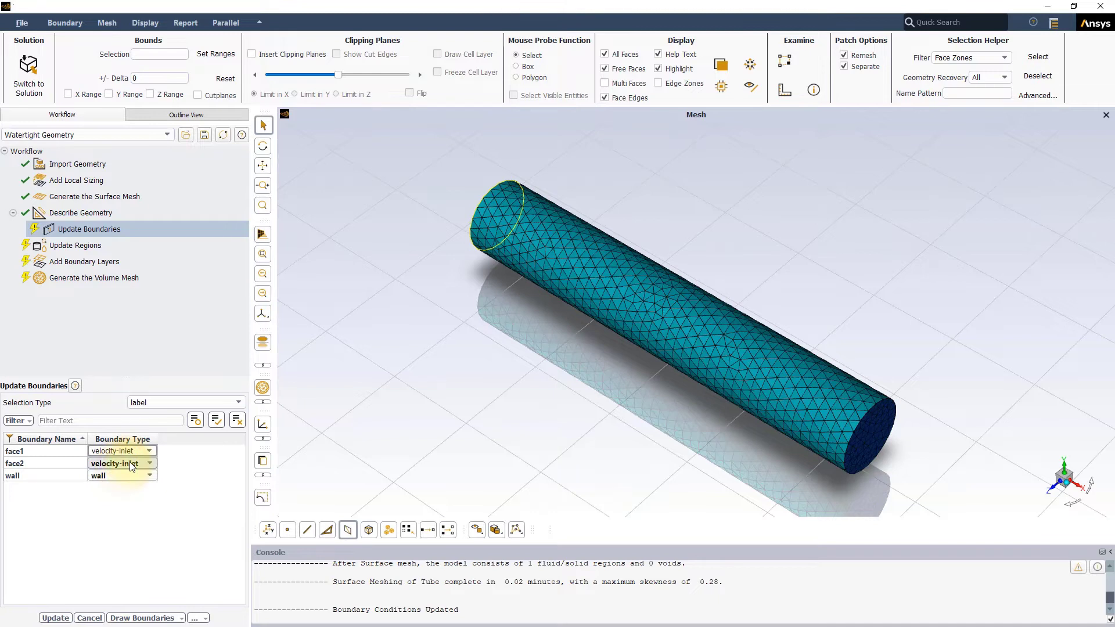
left_click(131, 464)
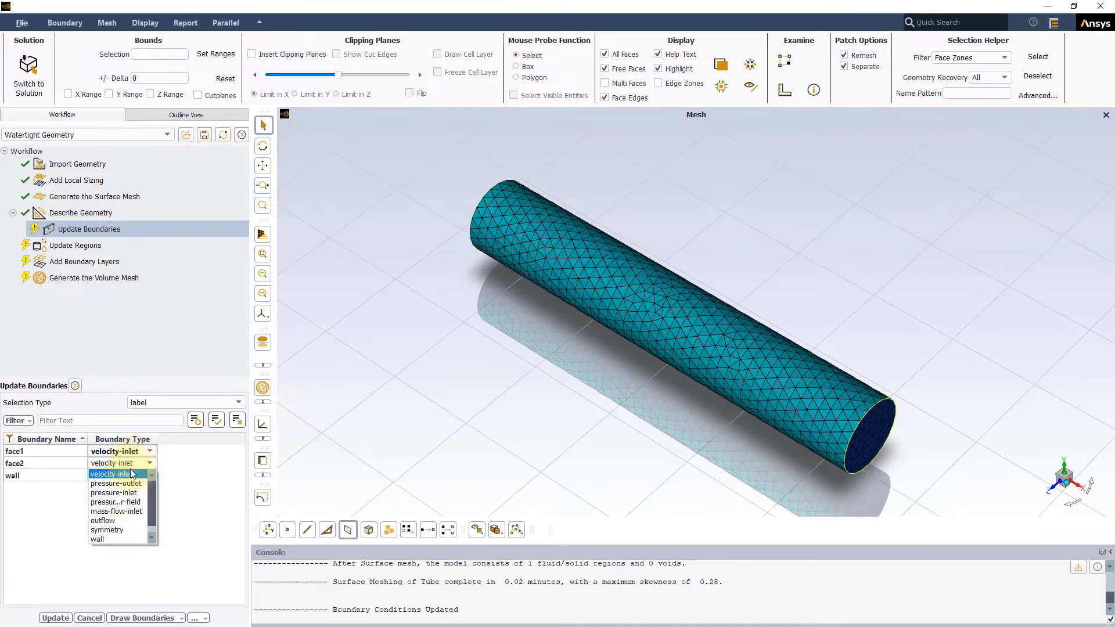
left_click(126, 485)
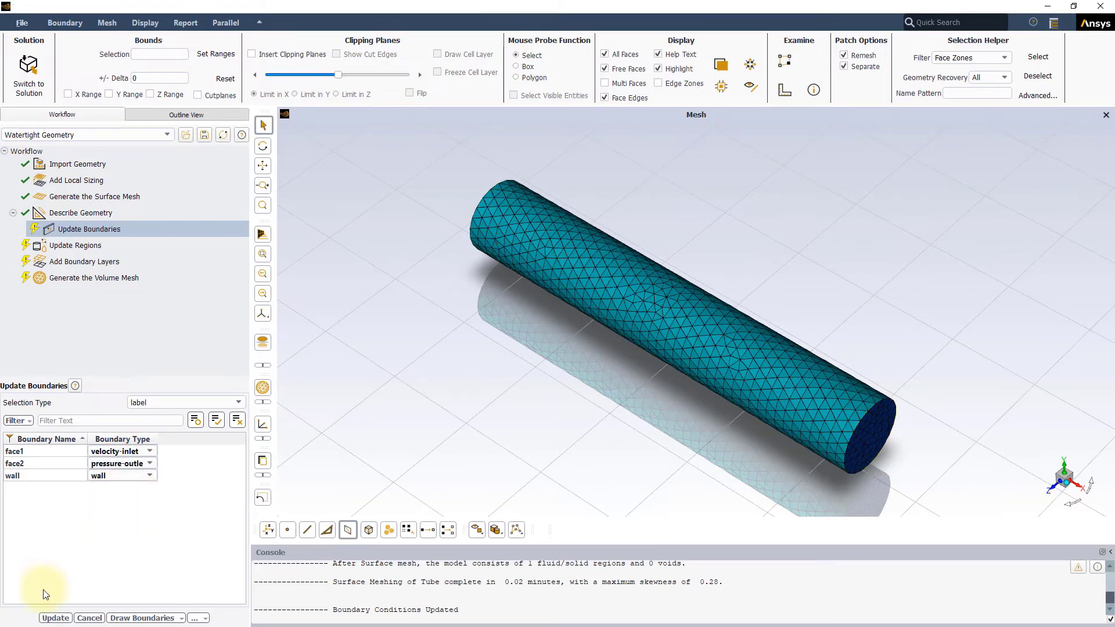
left_click(56, 618)
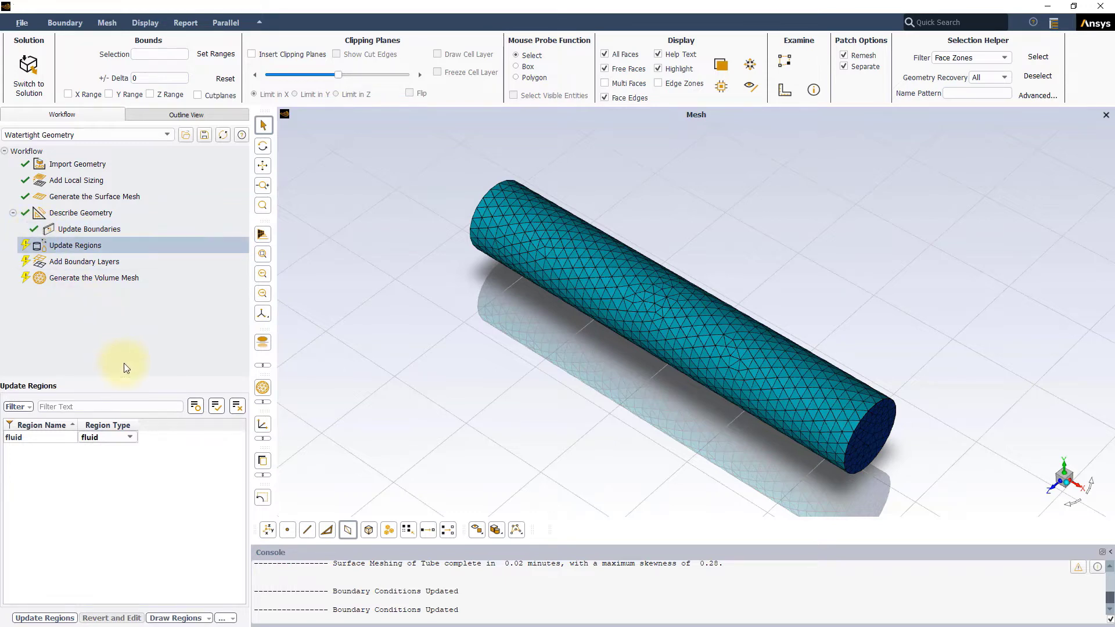
Revert the Update Boundaries task for editing once more and update it with the same boundary types
left_click(90, 230)
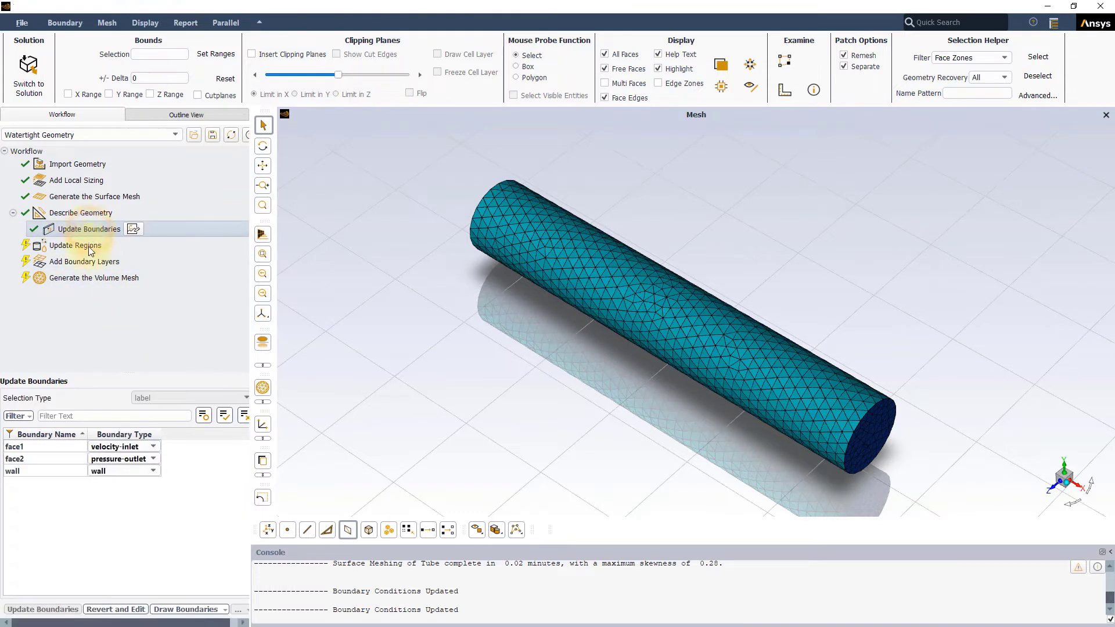
left_click(106, 608)
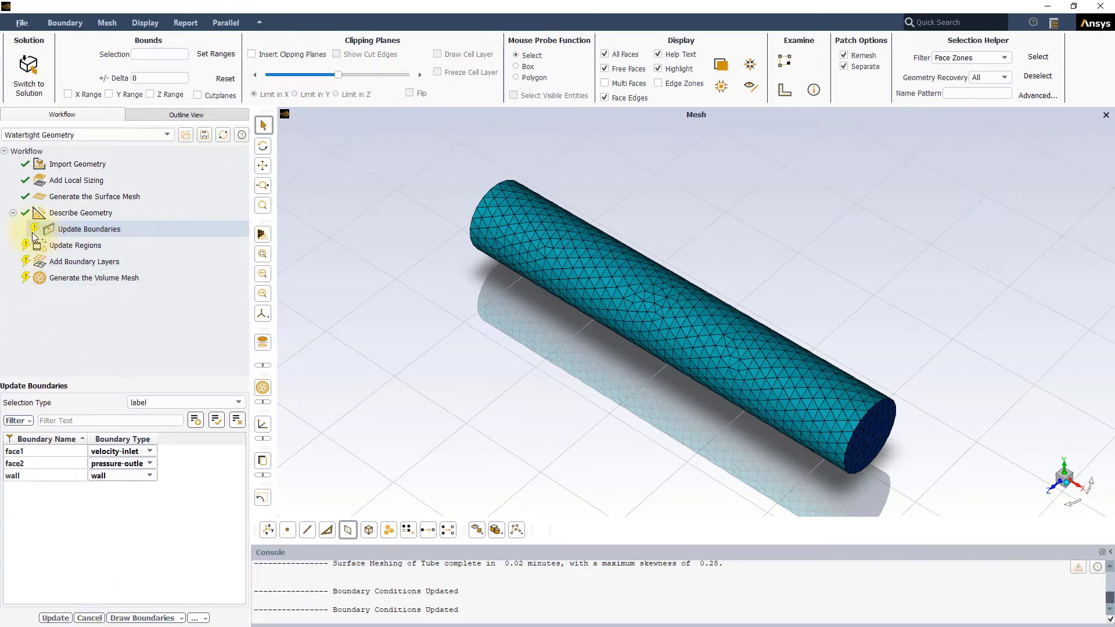
left_click(67, 620)
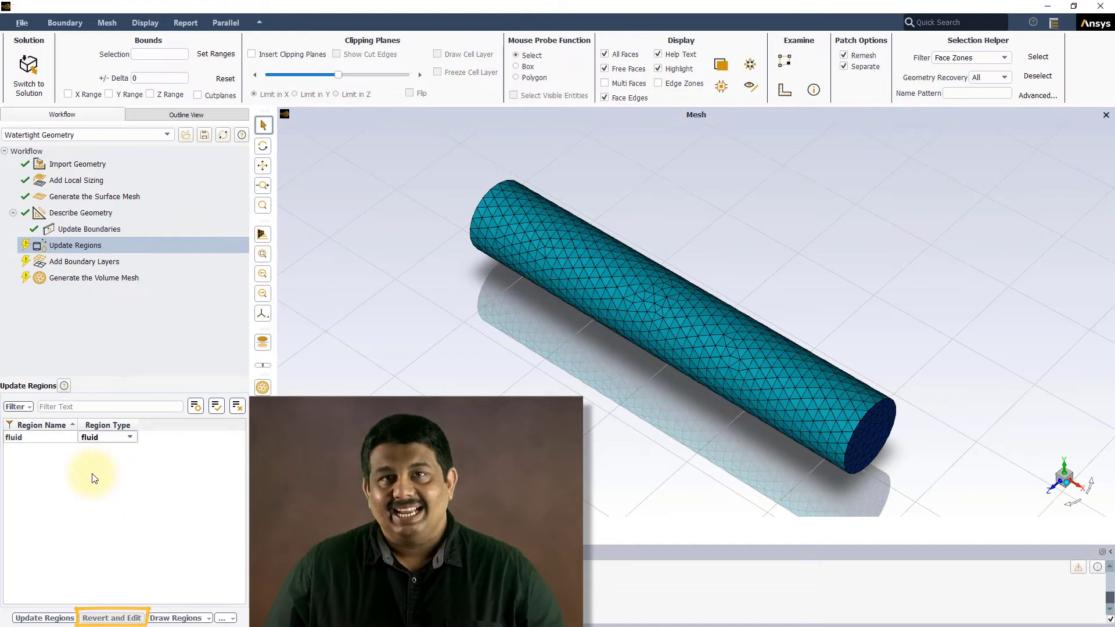
Review the local sizing and surface mesh tasks, and update the regions with the region type kept as fluid
left_click(57, 182)
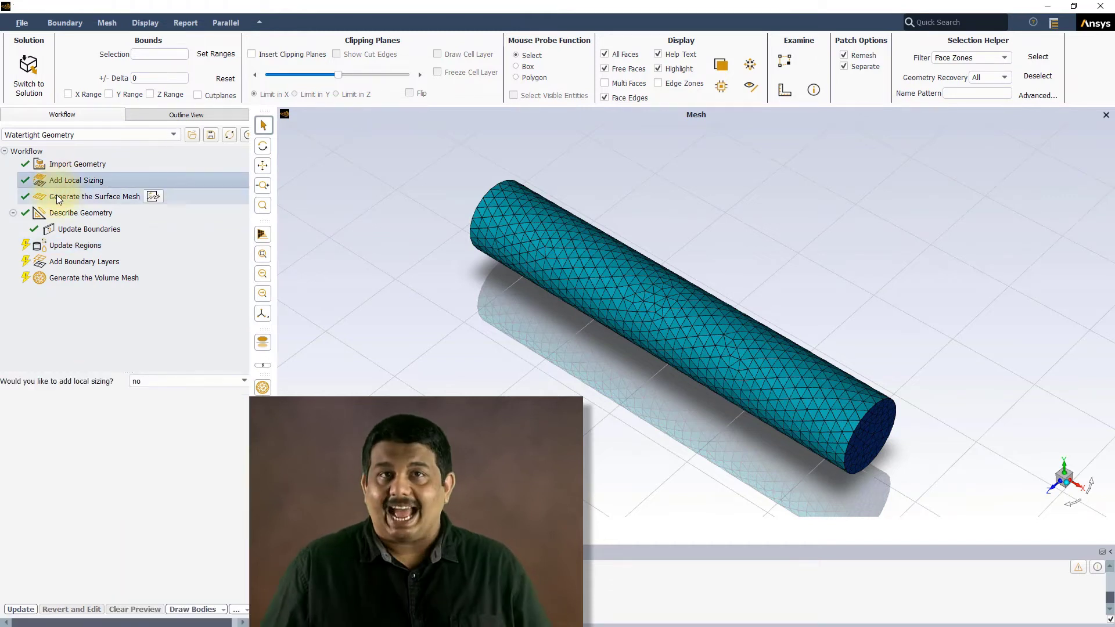
left_click(57, 195)
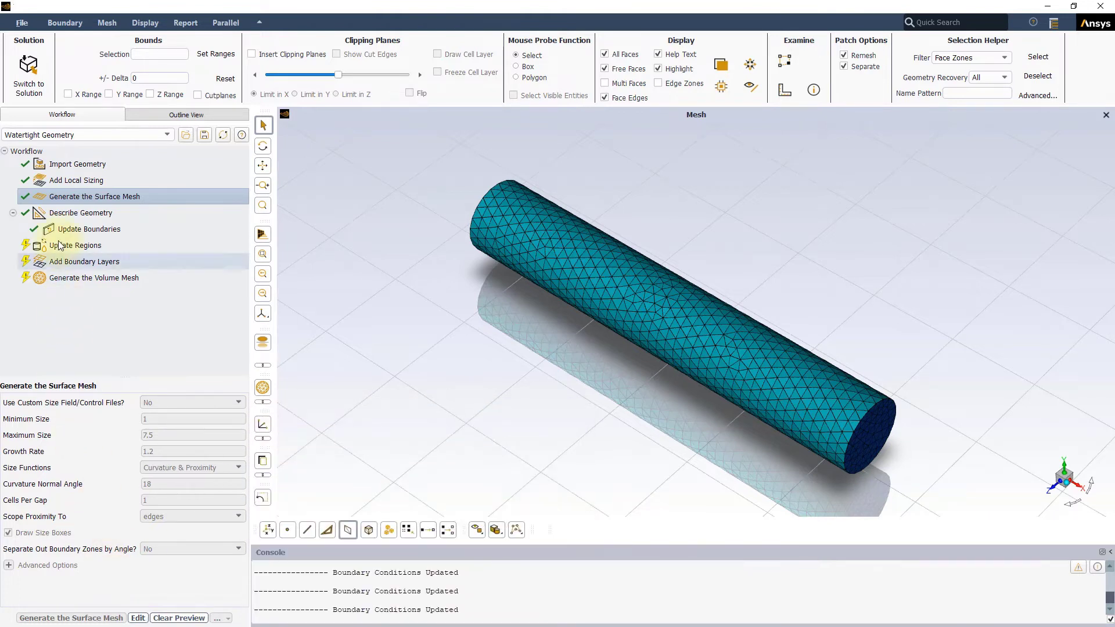
left_click(64, 245)
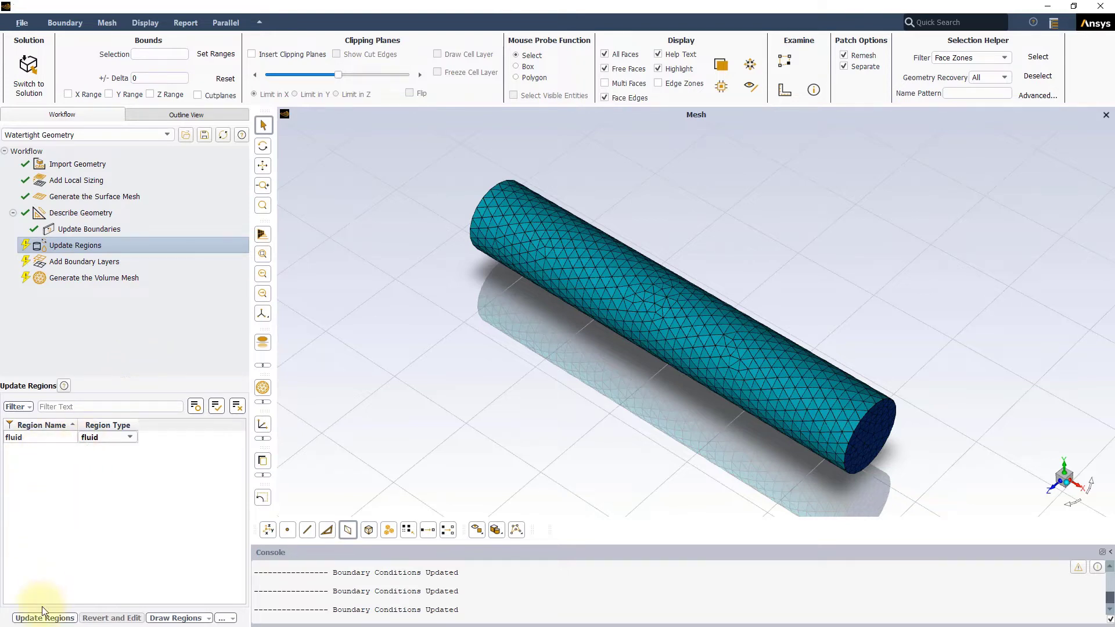
left_click(45, 617)
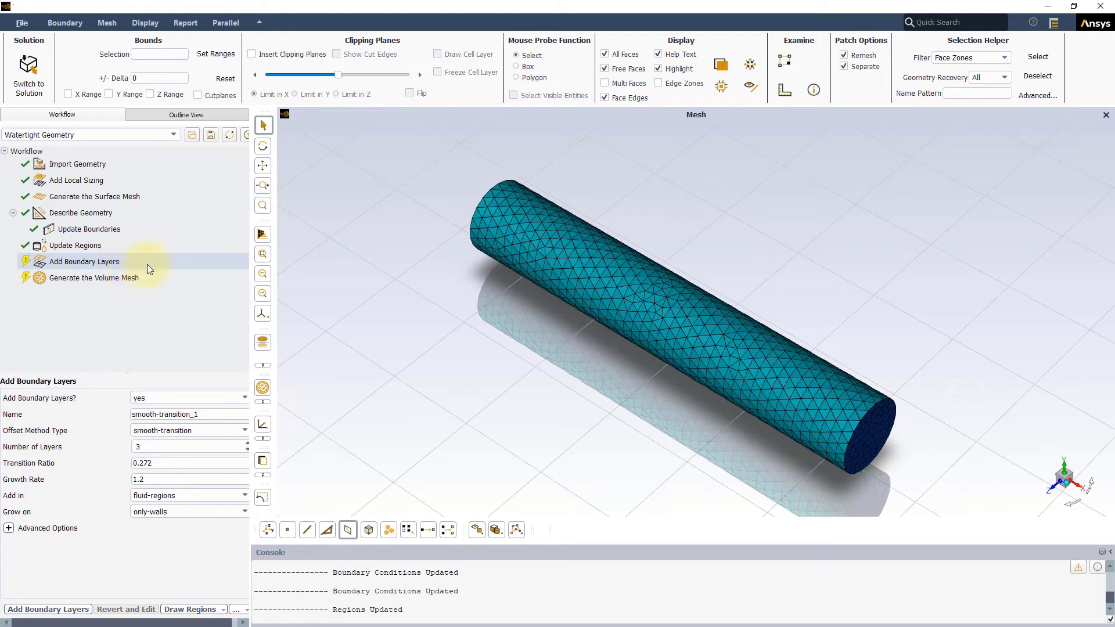
Choose not to add boundary layers and update the Add Boundary Layers task
left_click(241, 398)
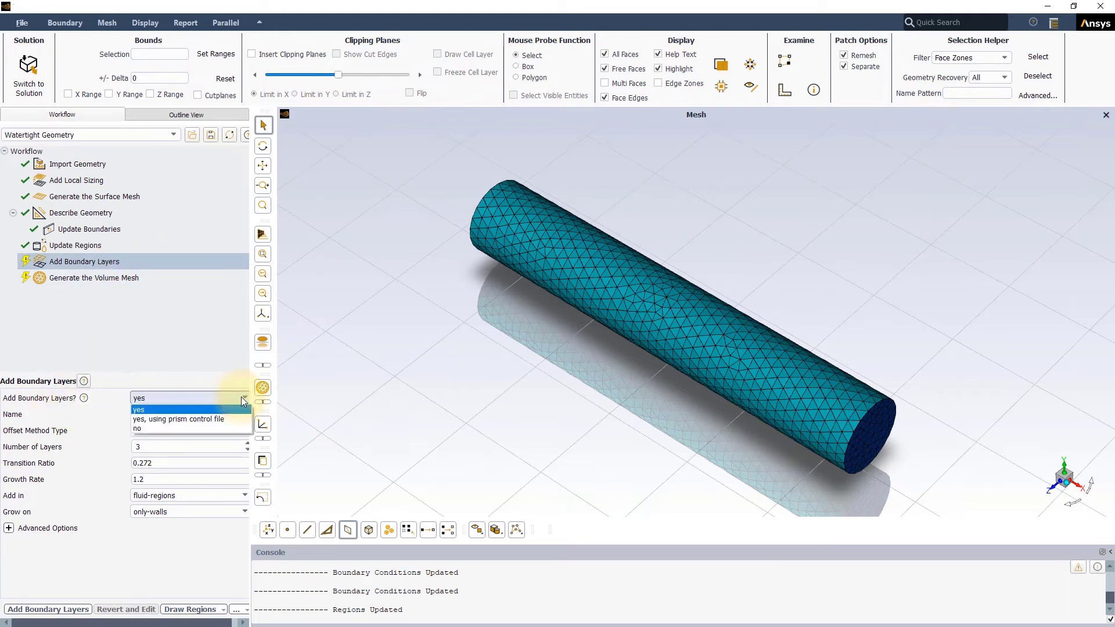
left_click(150, 429)
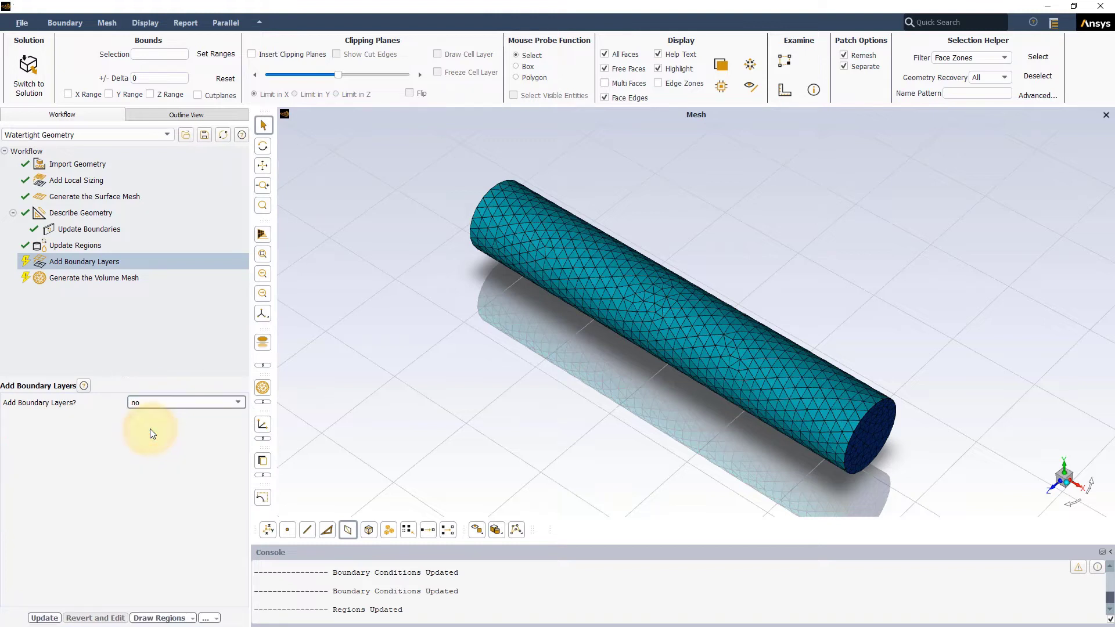
left_click(45, 618)
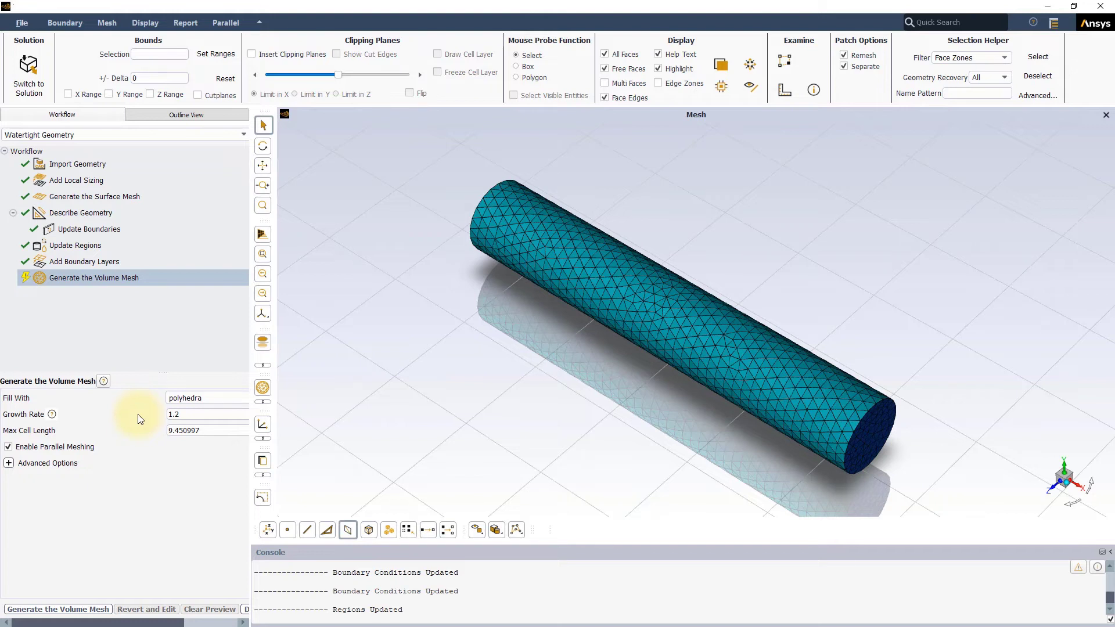
Generate the volume mesh filled with poly-hexcore and inspect the cut section of the tube
left_click(204, 398)
left_click(194, 438)
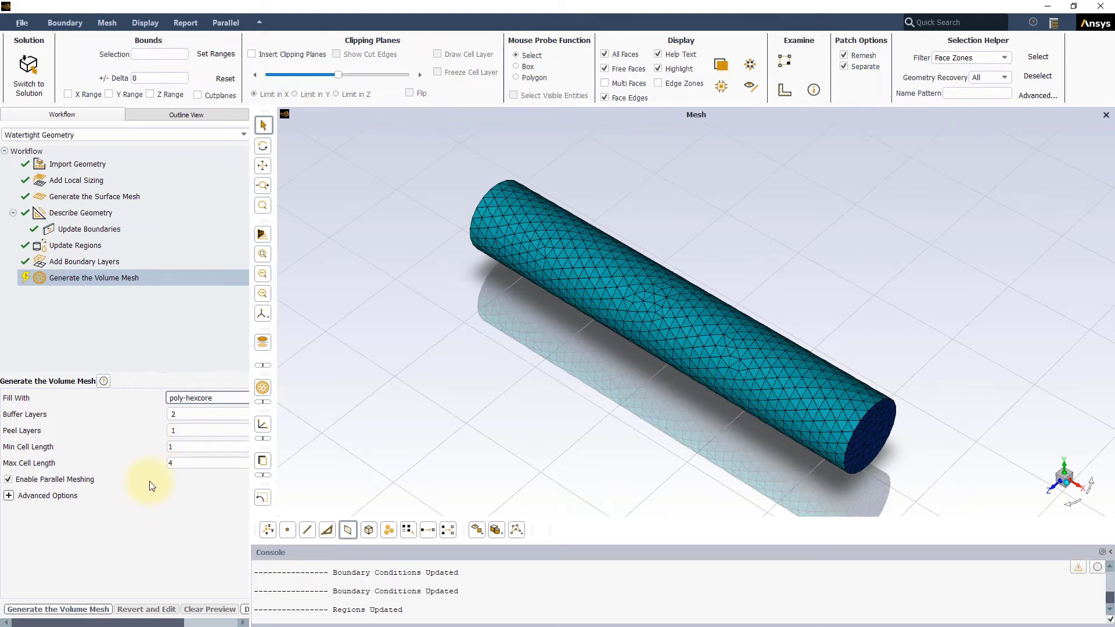
left_click(72, 610)
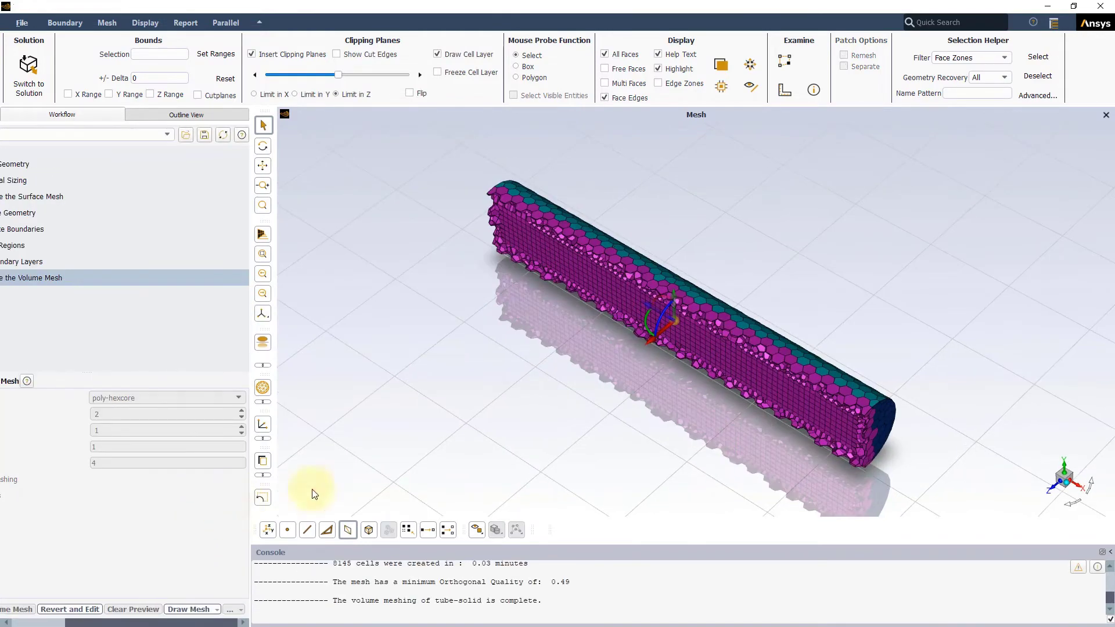
left_click_drag(689, 447, 432, 388)
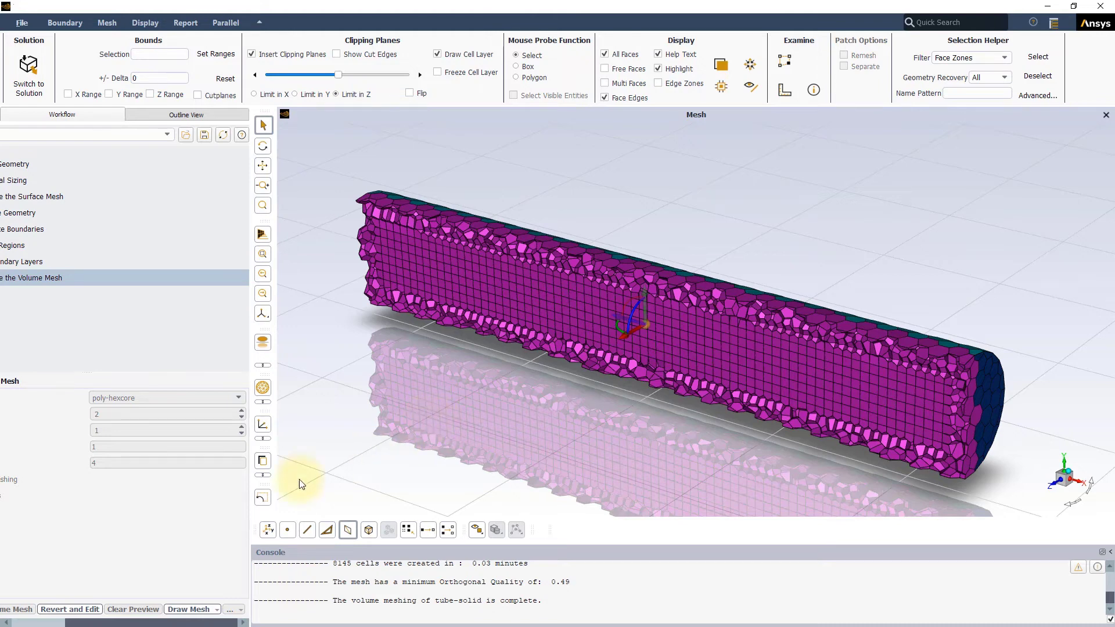
left_click_drag(91, 622, 8, 621)
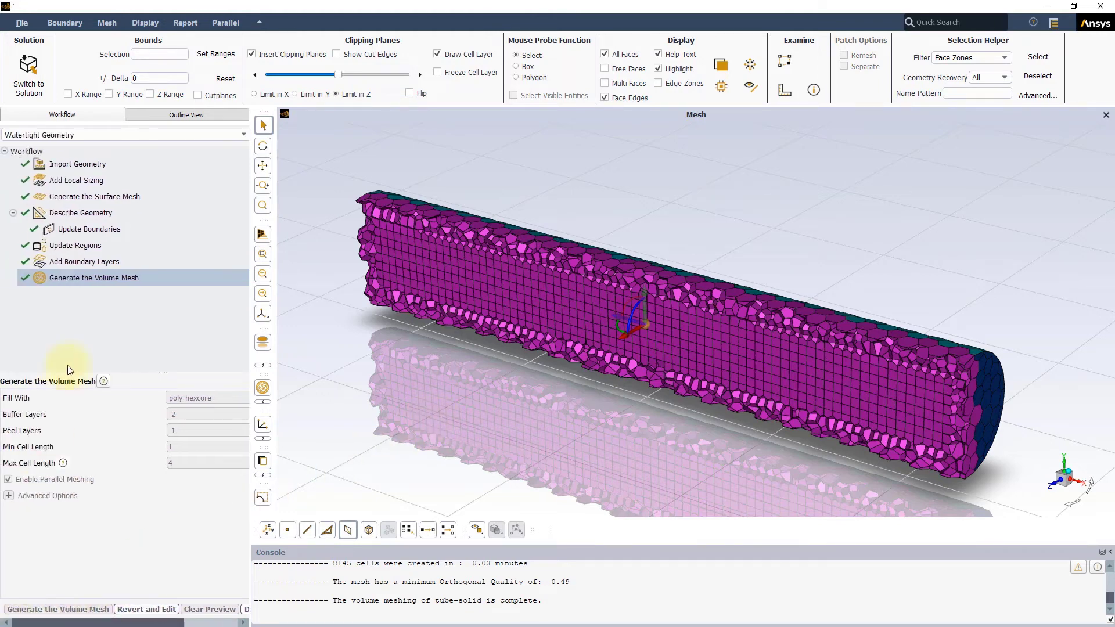
Examine which next tasks can be inserted after Describe Geometry, Add Boundary Layers and Generate the Volume Mesh
left_click(89, 220)
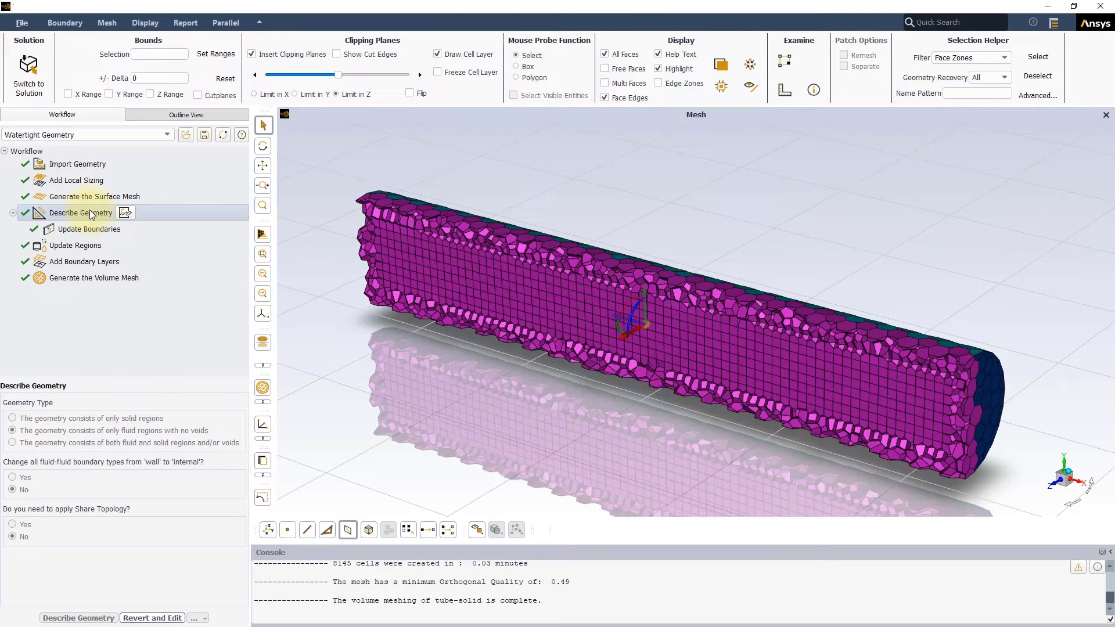
right_click(90, 215)
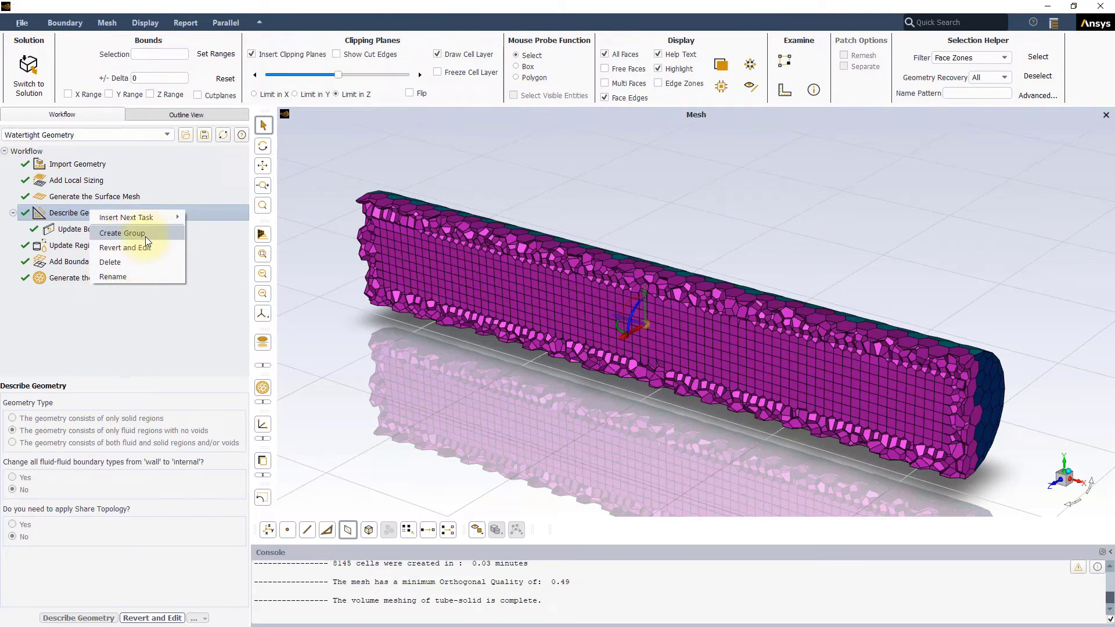
mouse_move(154, 221)
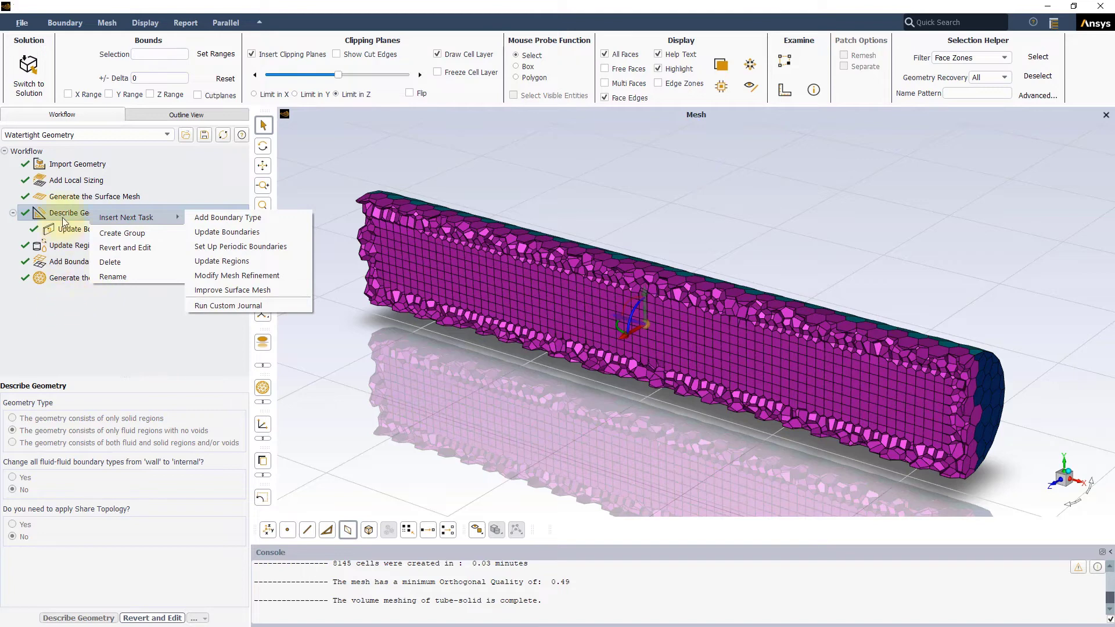
left_click(60, 261)
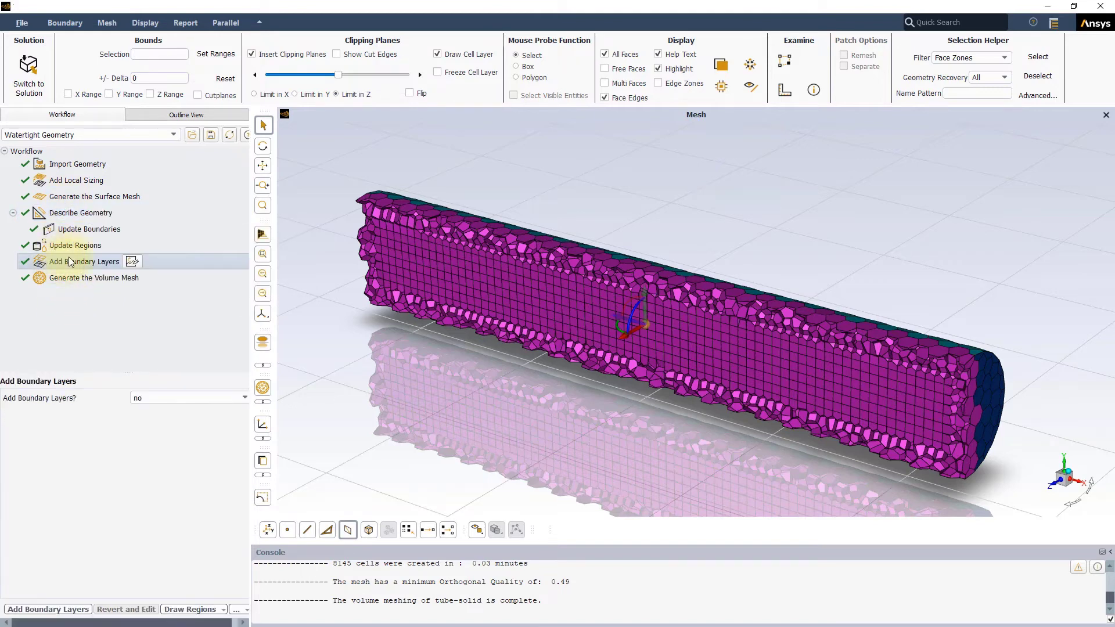
right_click(68, 258)
mouse_move(121, 262)
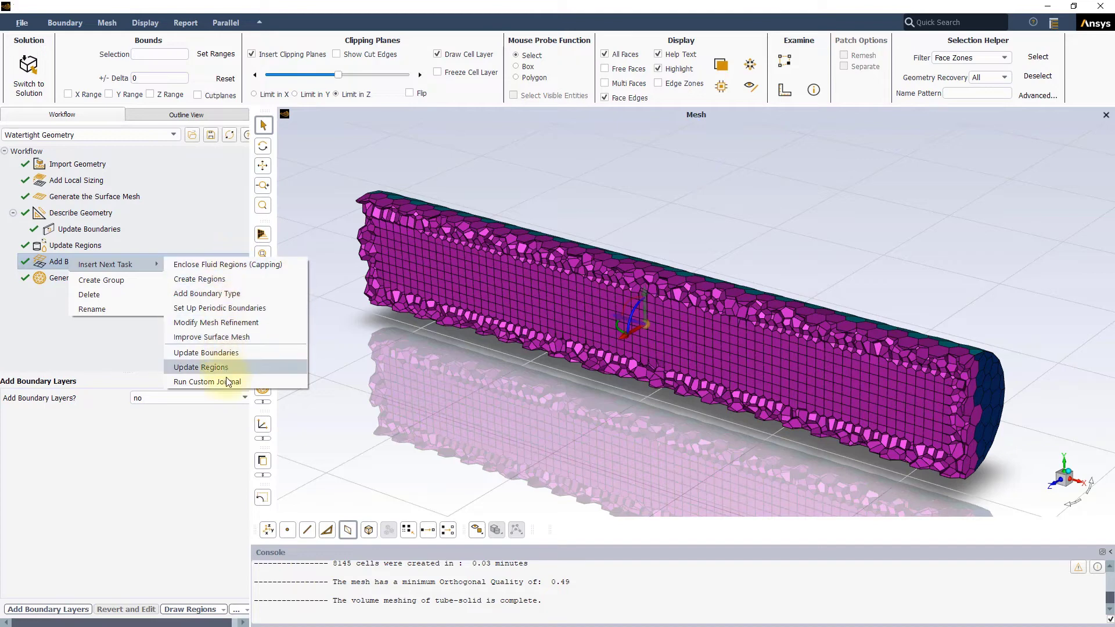
left_click(82, 336)
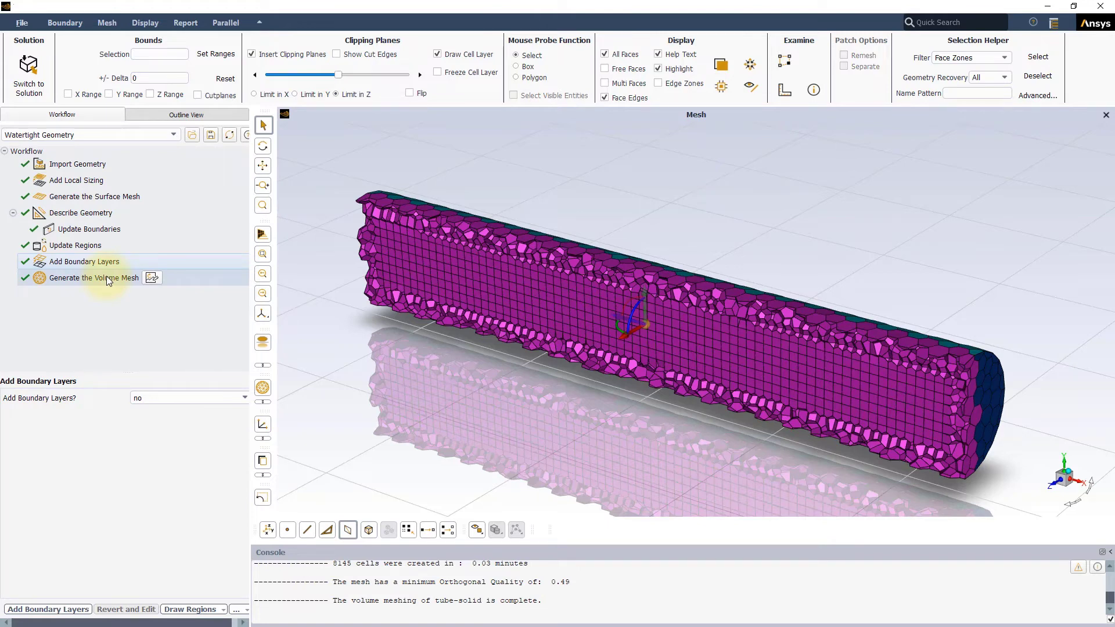
left_click(107, 277)
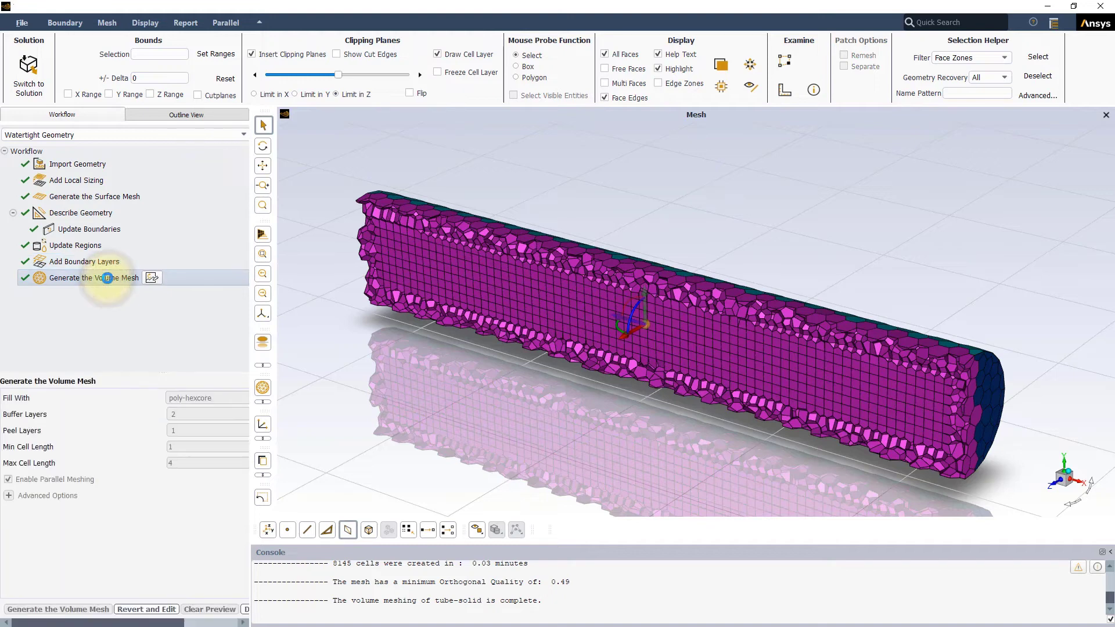
right_click(107, 277)
mouse_move(161, 285)
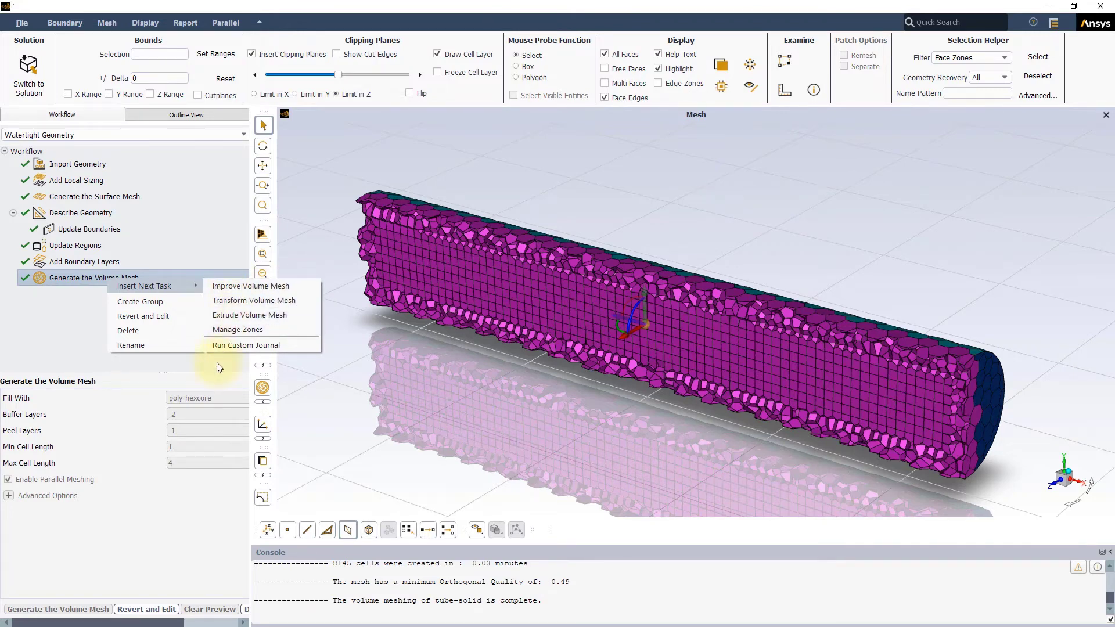
left_click(67, 343)
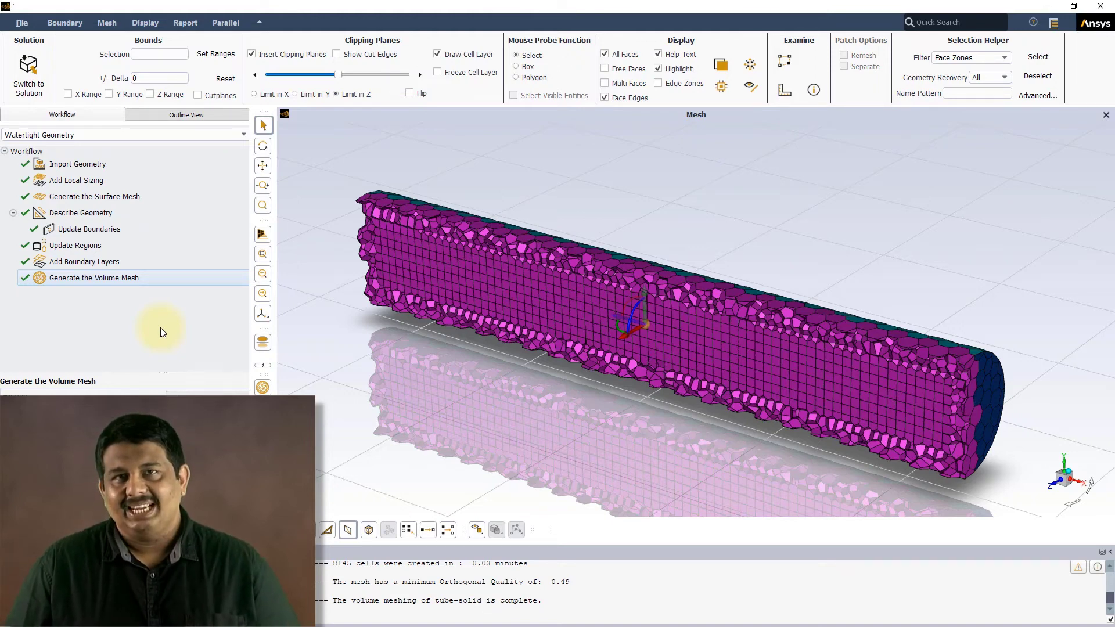
left_click(160, 327)
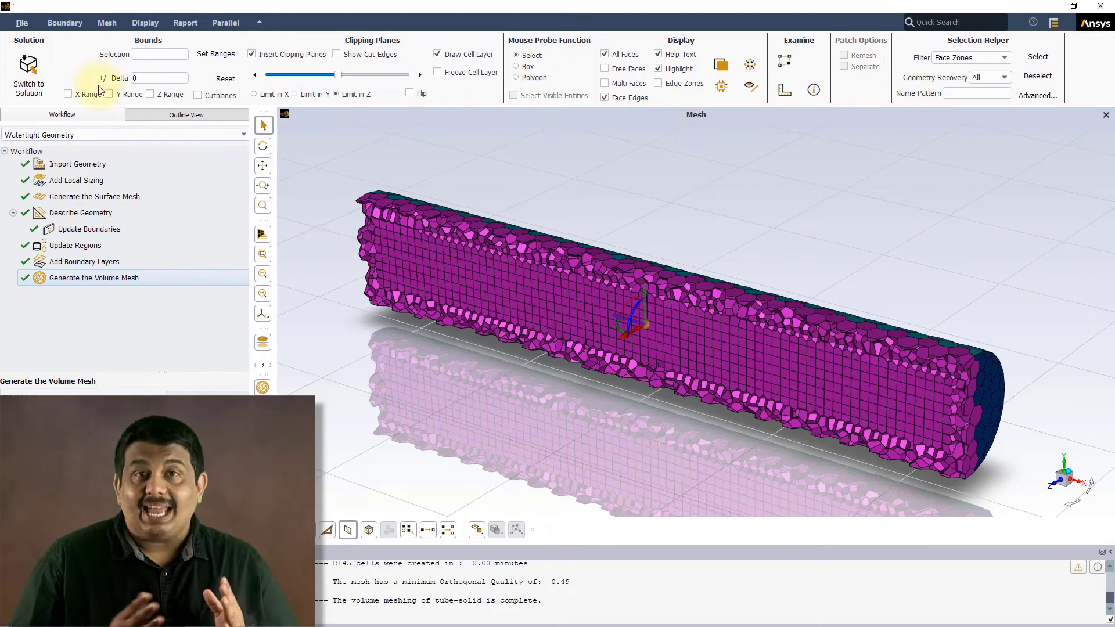
Open the Meshing Workflow preferences and look into the Tube_workflow_files folder
left_click(22, 23)
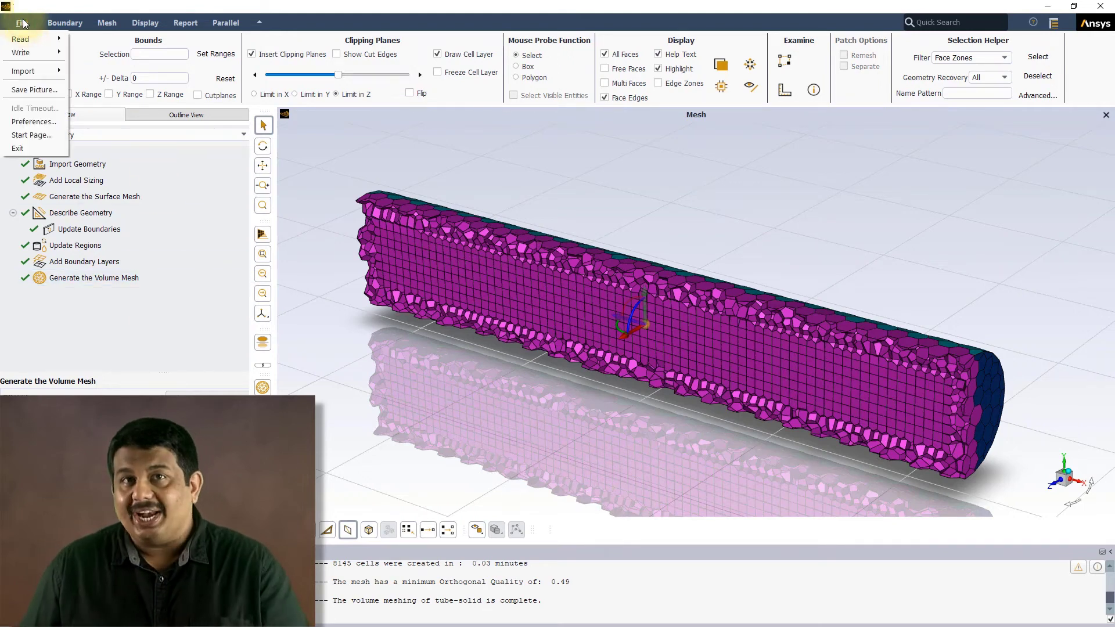
left_click(41, 123)
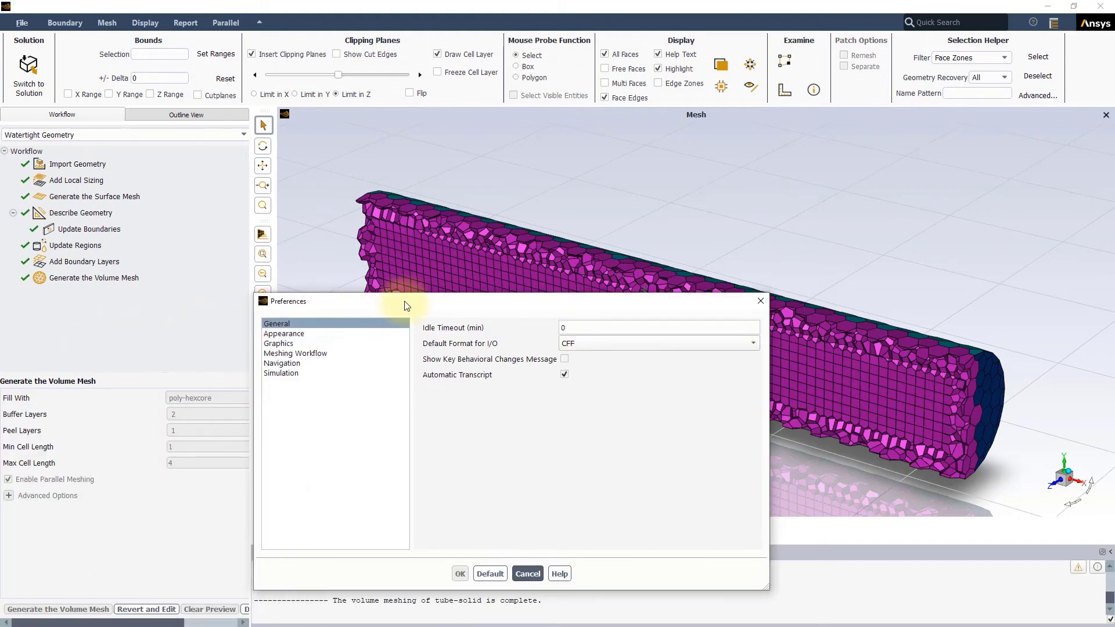
left_click(294, 217)
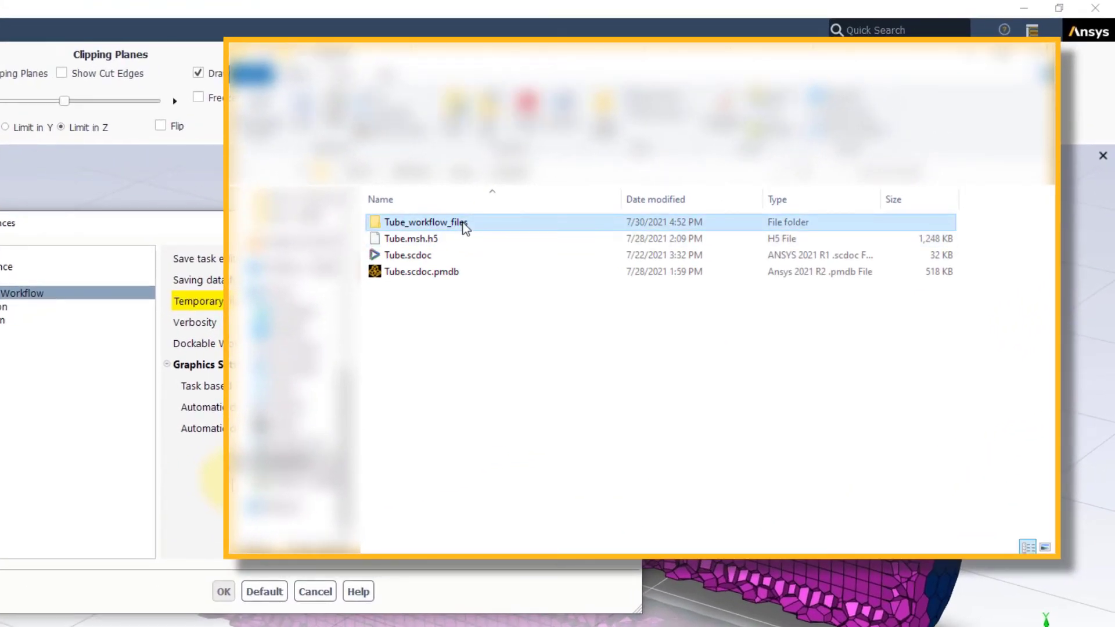
double_click(463, 223)
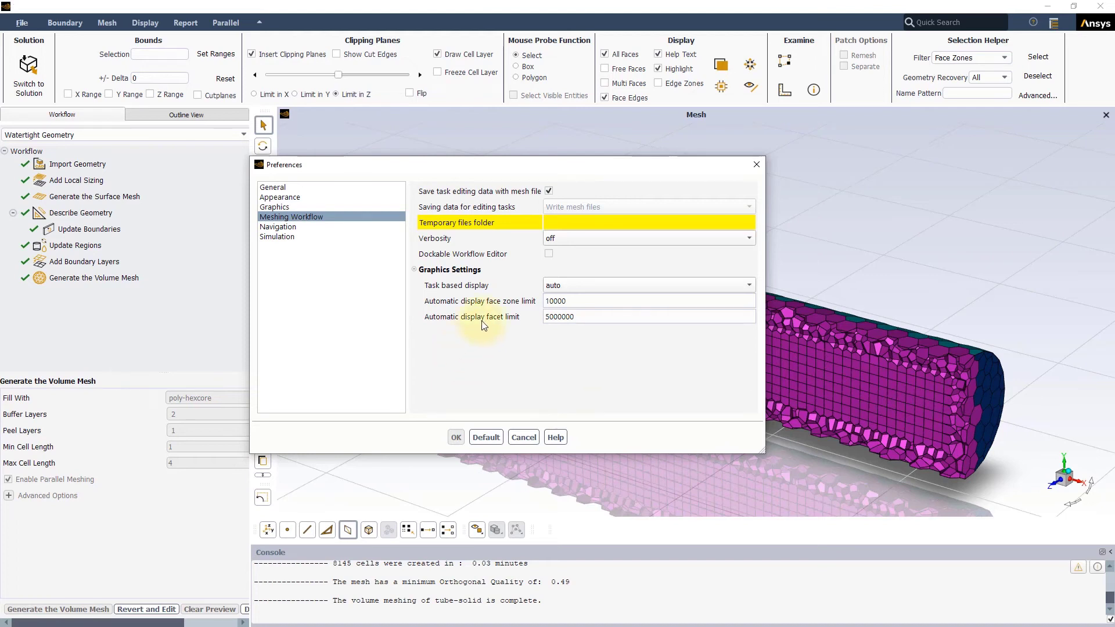
Turn off saving task editing data with the mesh file and set saving data for editing tasks to Do not save data
left_click(548, 191)
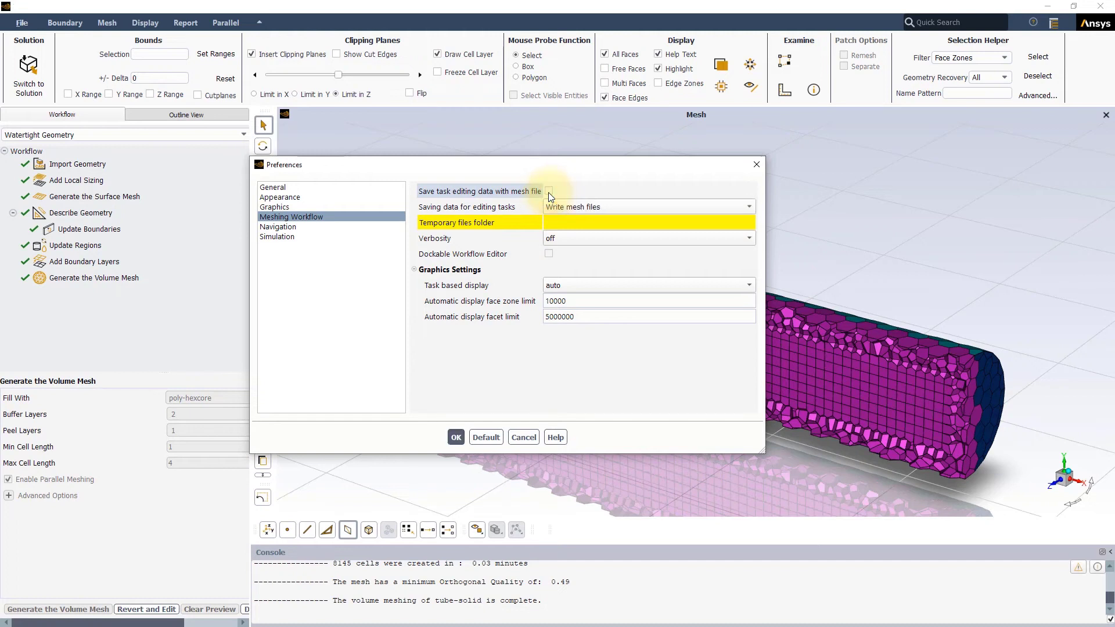
left_click(709, 206)
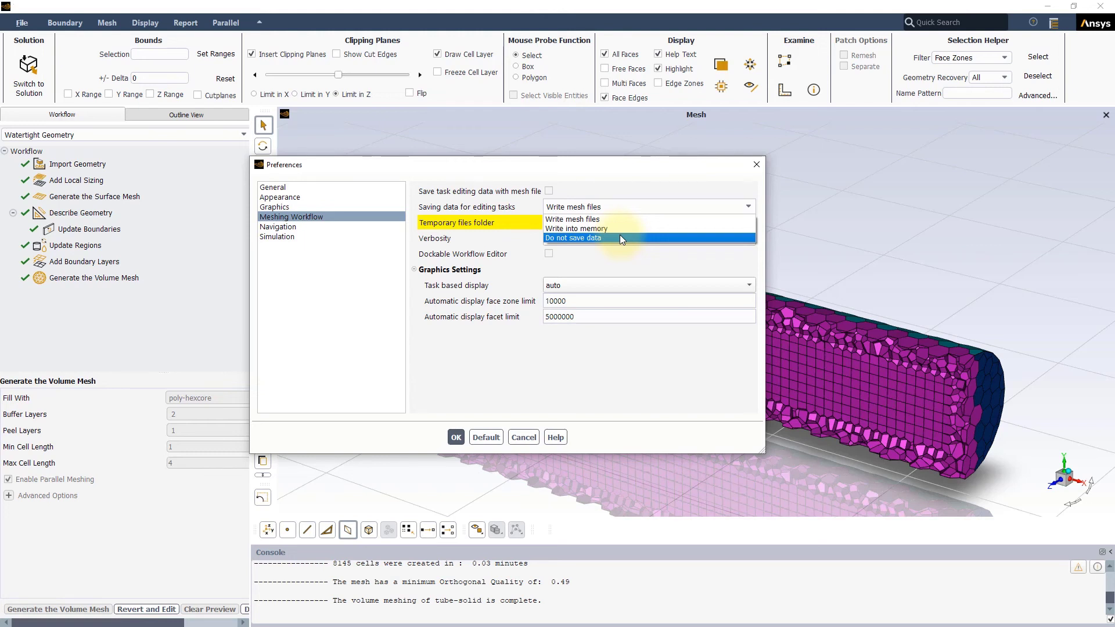
left_click(615, 237)
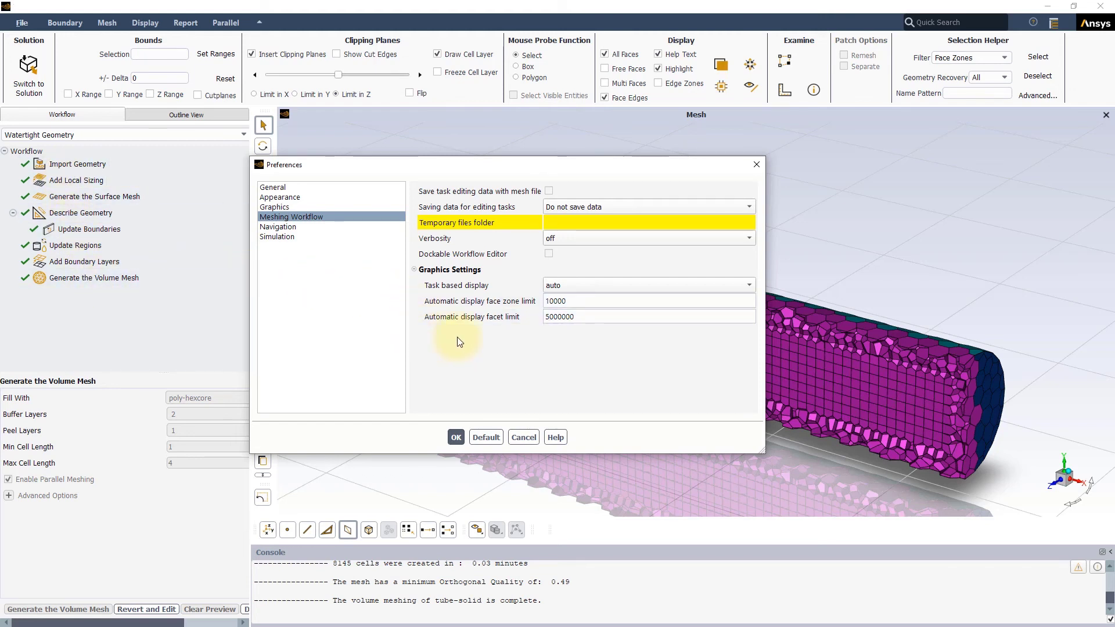
Set saving data for editing tasks to Write mesh files, check the verbosity options, and re-enable saving task editing data with the mesh file
left_click(553, 208)
left_click(571, 219)
left_click(563, 224)
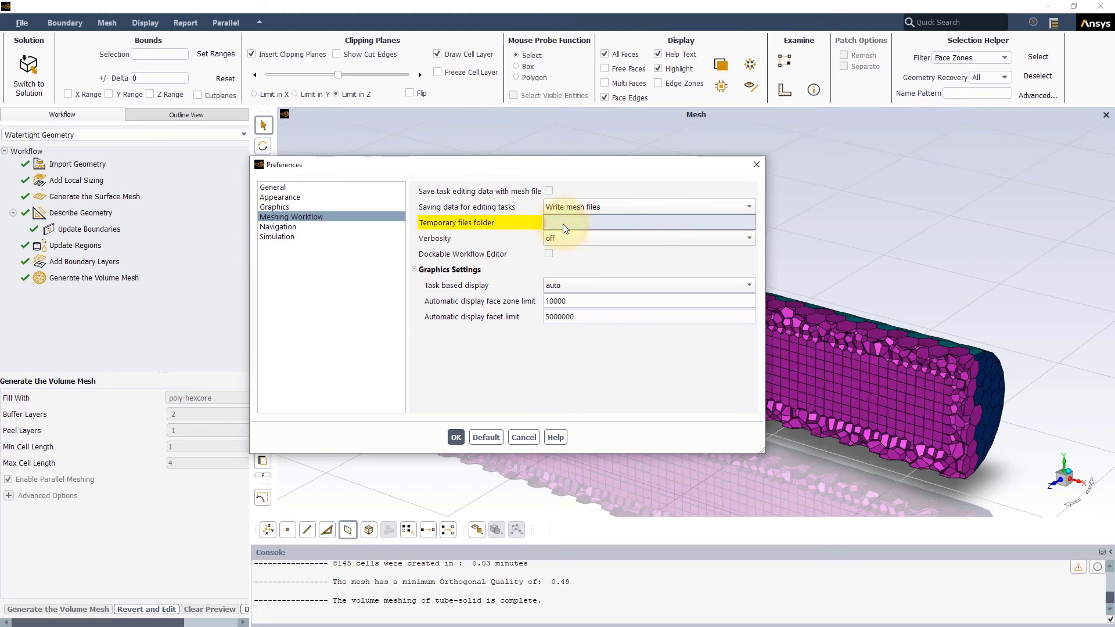
left_click(603, 239)
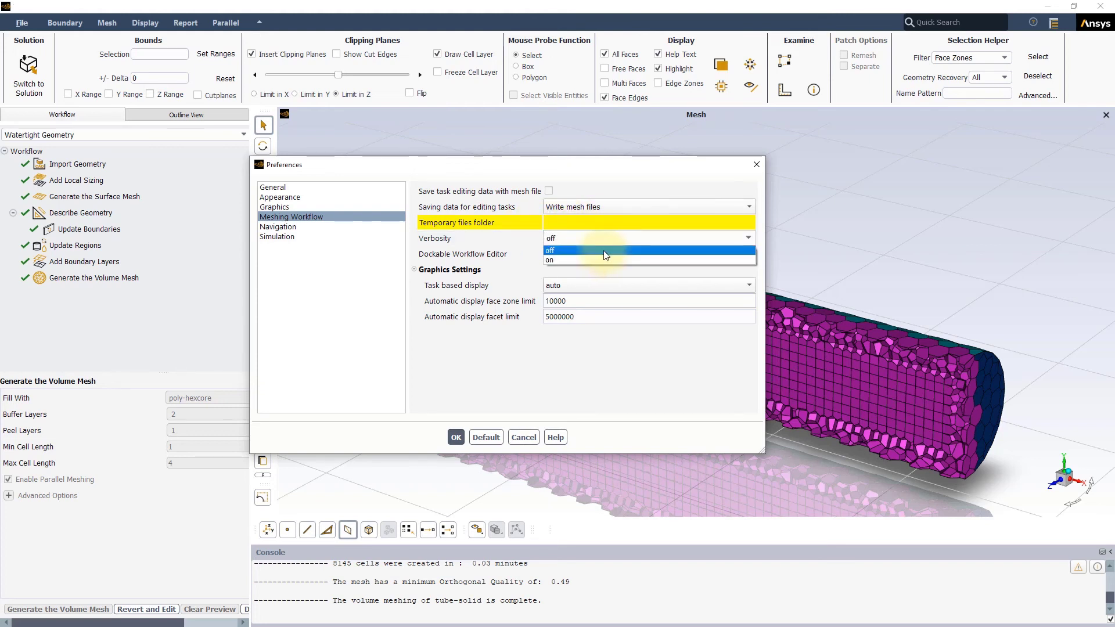
left_click(603, 237)
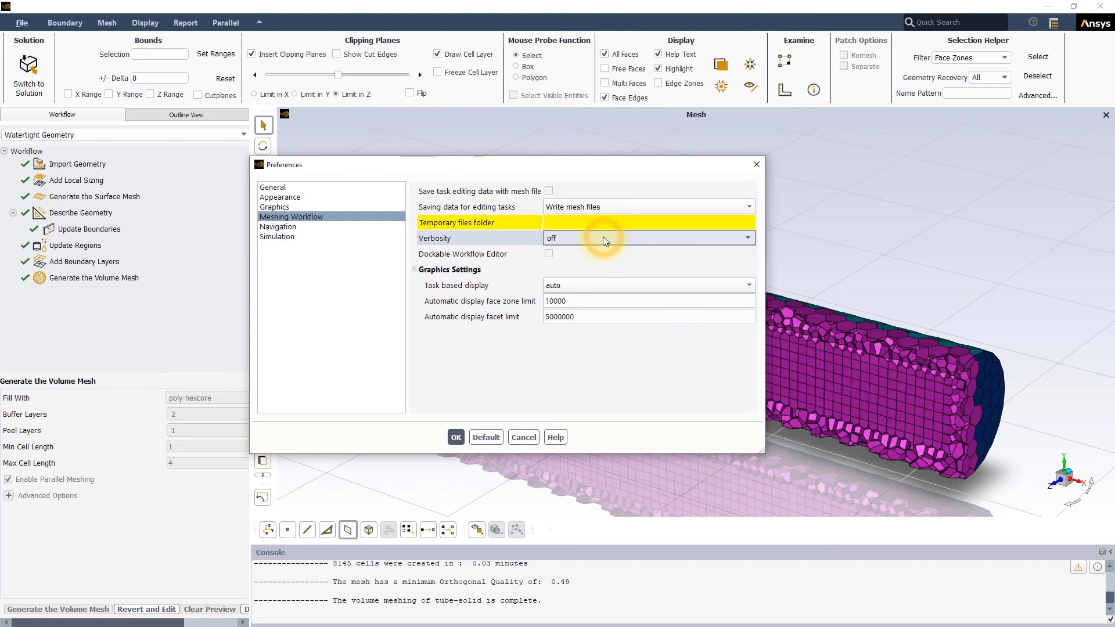
left_click(548, 192)
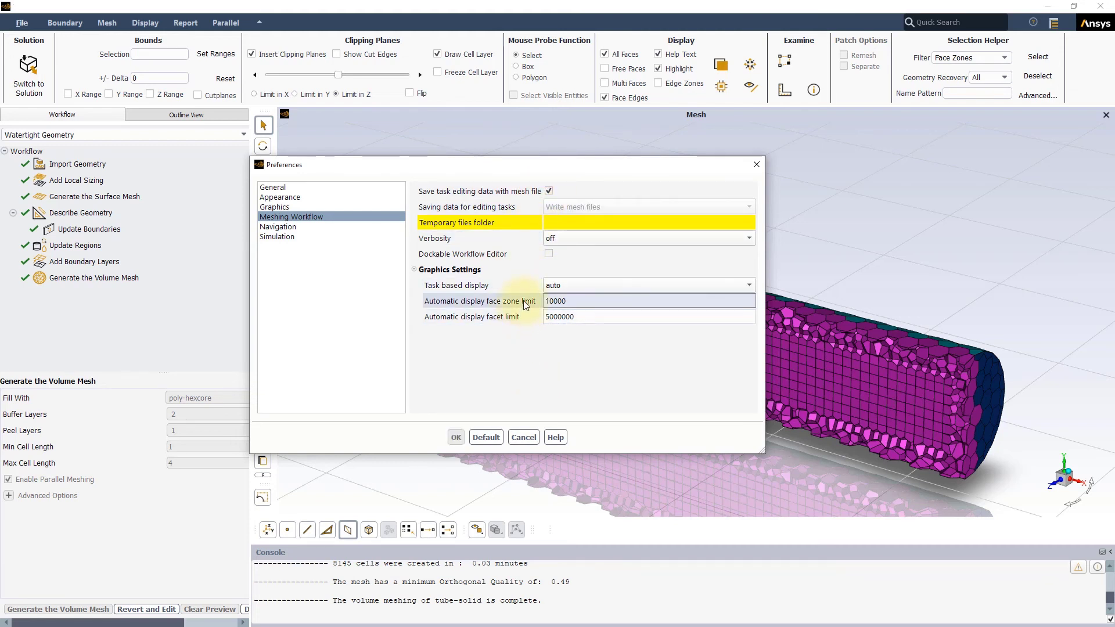
Review the task based display options in the graphics settings, keeping auto
left_click(747, 287)
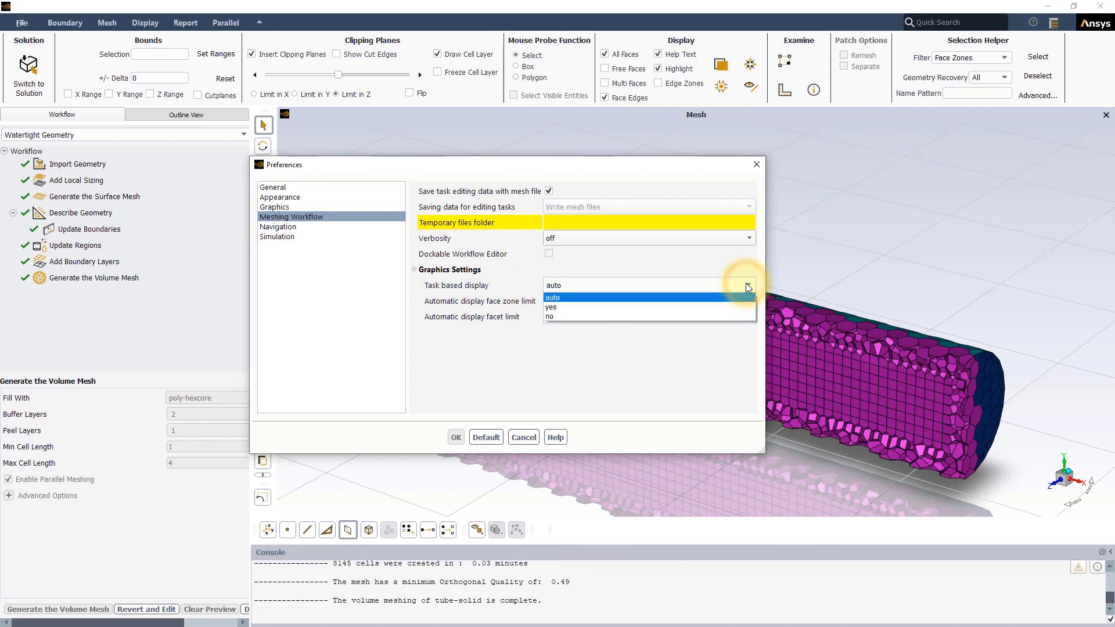
left_click(617, 281)
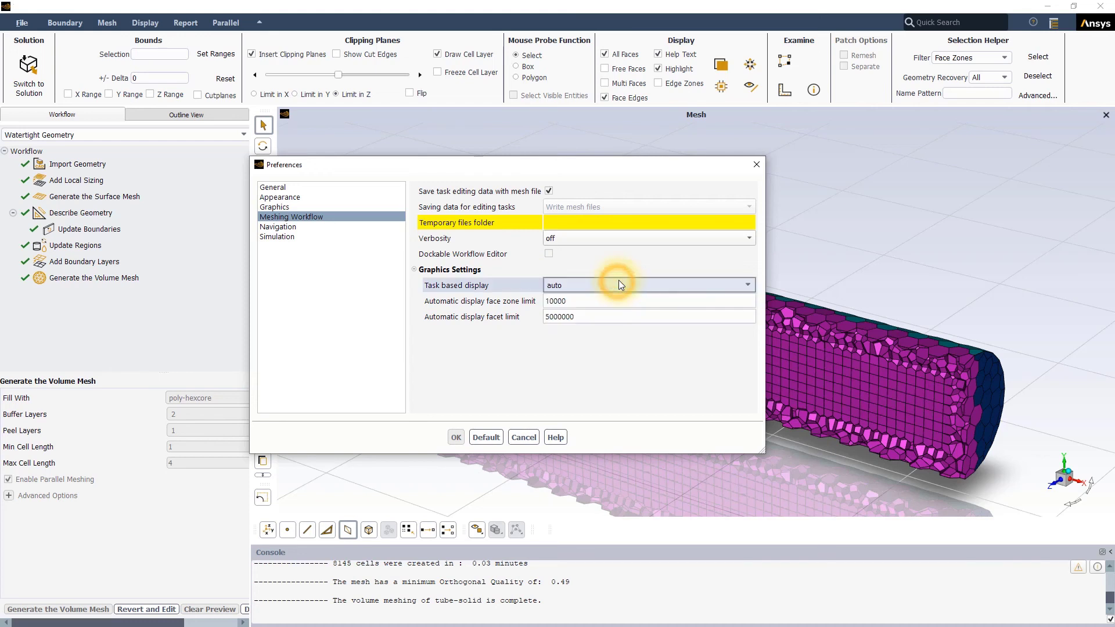
left_click(508, 347)
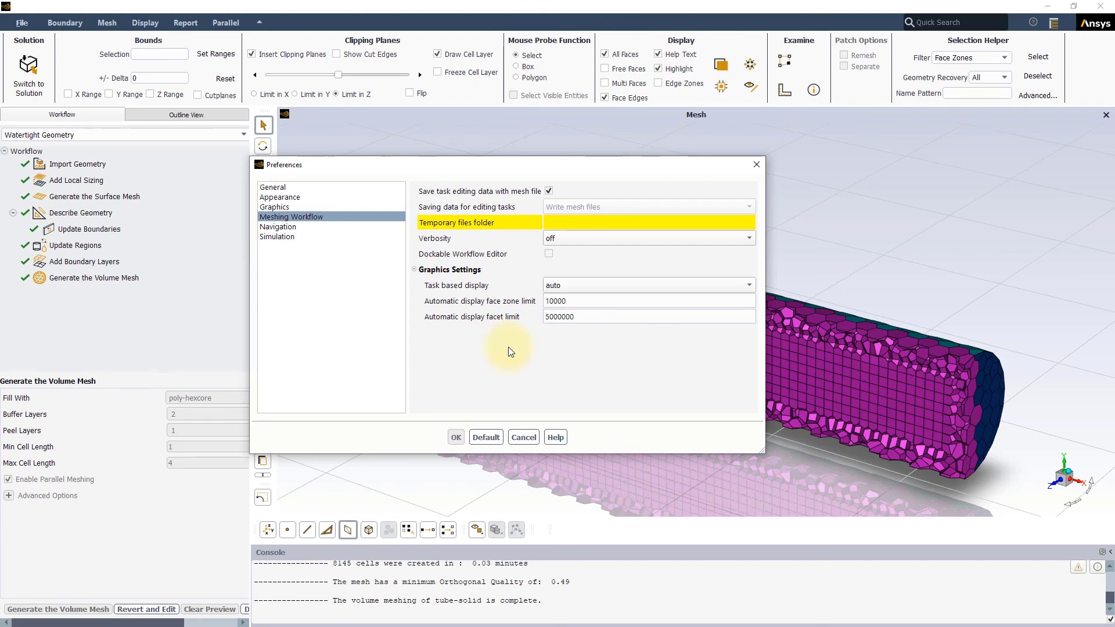